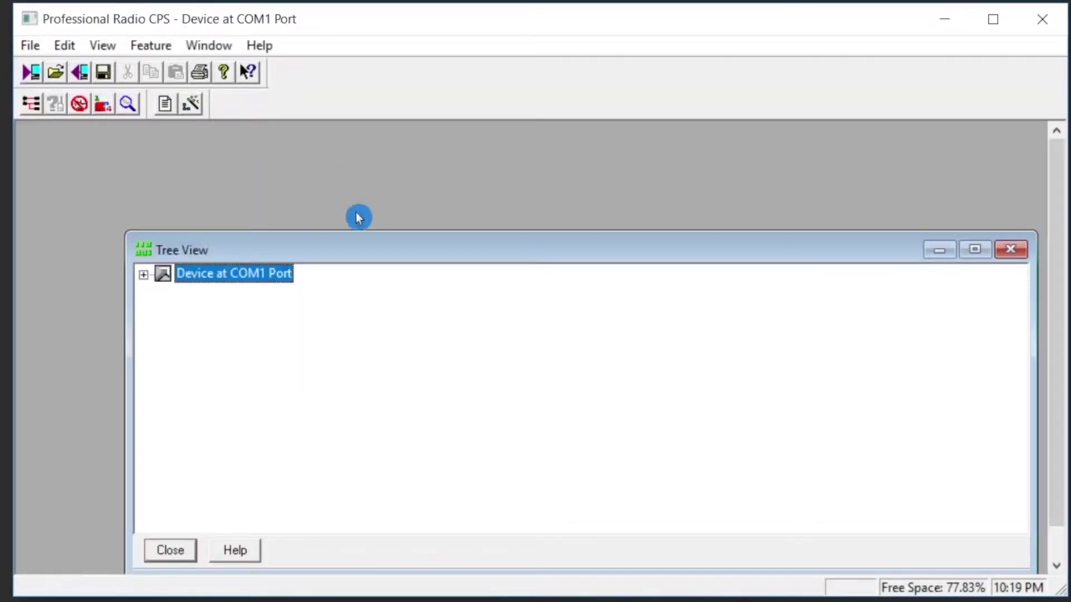
Move and enlarge the Tree View window to fill the workspace, and expand the Device at COM1 Port node
drag(360, 249, 250, 145)
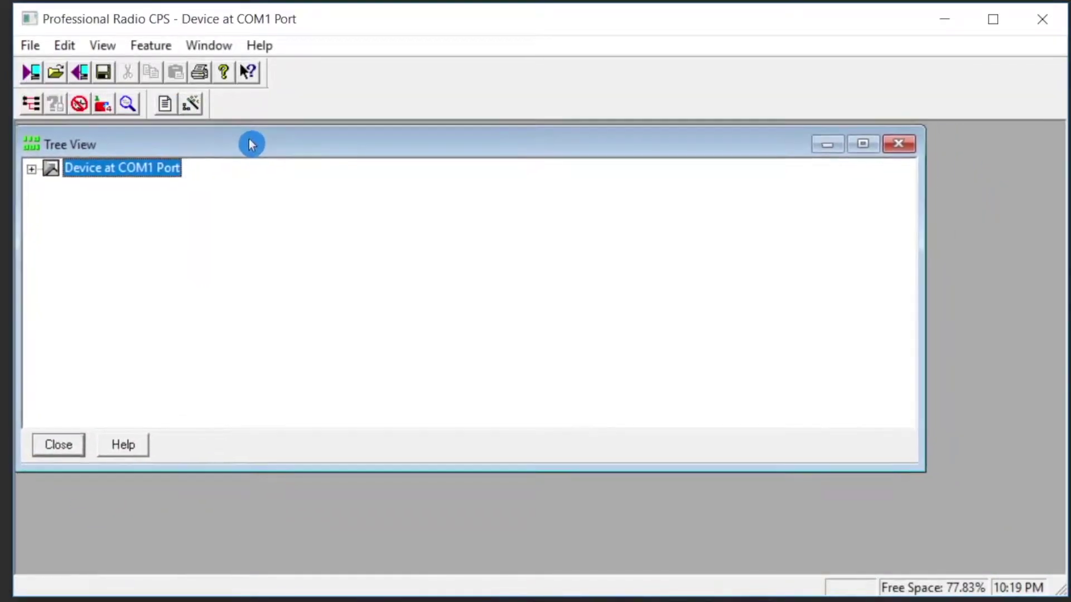
drag(923, 477, 1042, 563)
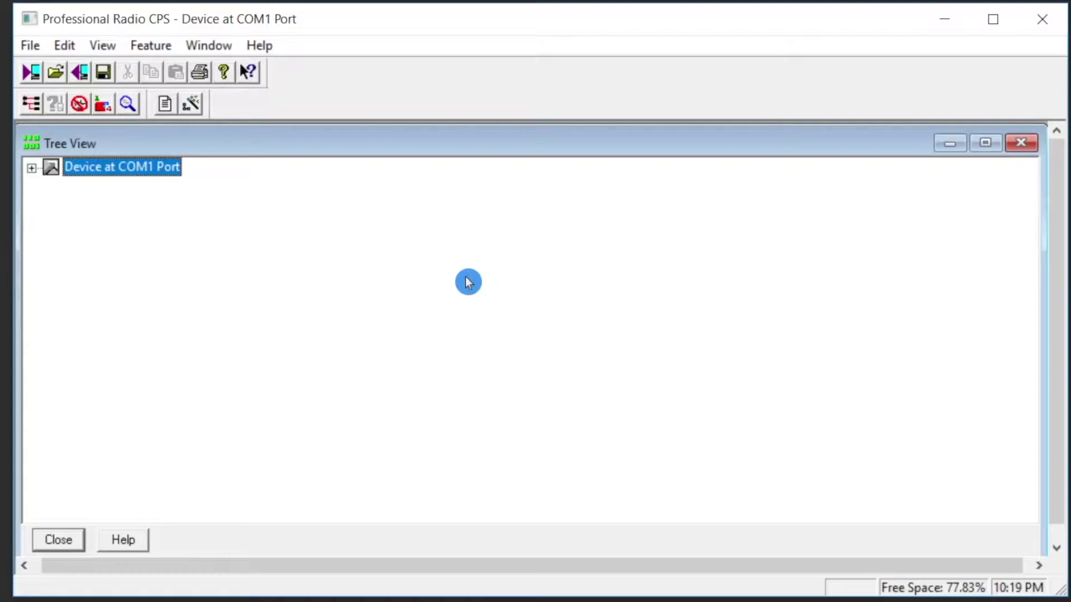
click(32, 169)
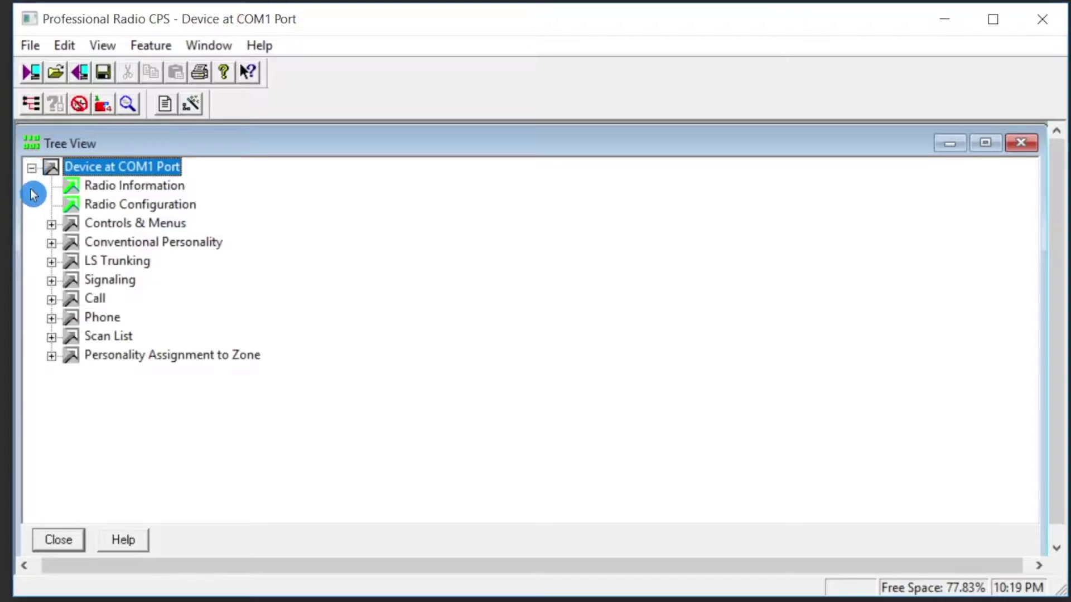
Review the radio's frequency range and transmit power limits in Radio Information, and close that window
double_click(78, 192)
drag(347, 278, 395, 185)
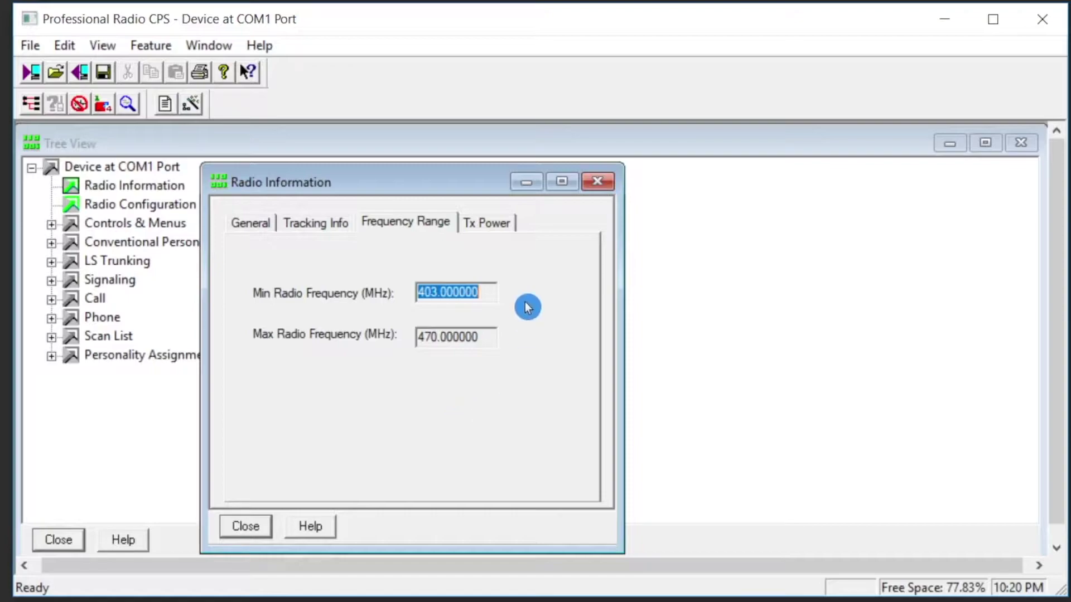
click(481, 223)
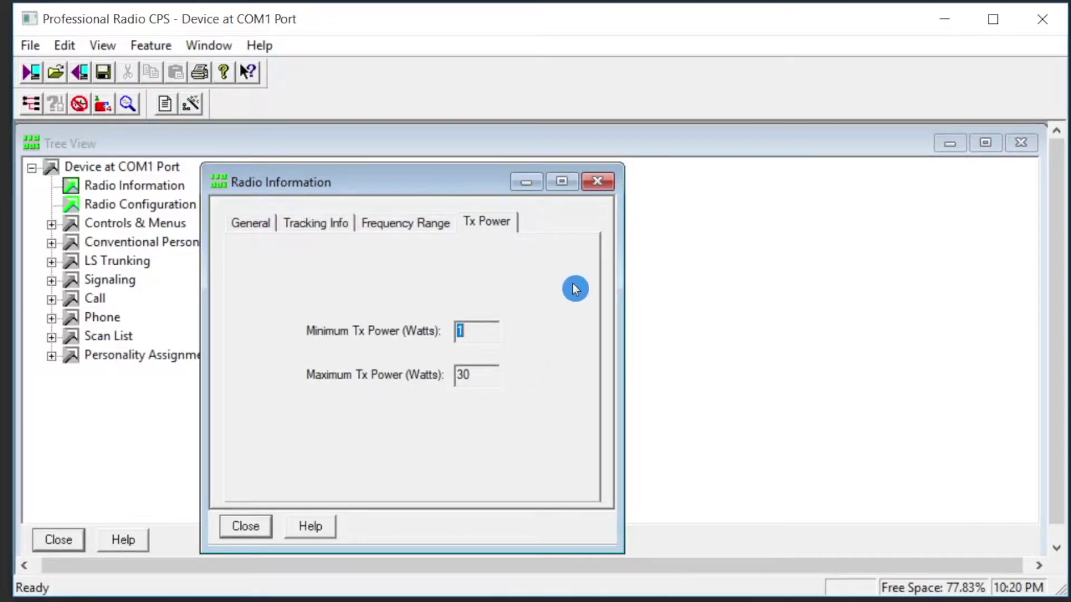
click(596, 182)
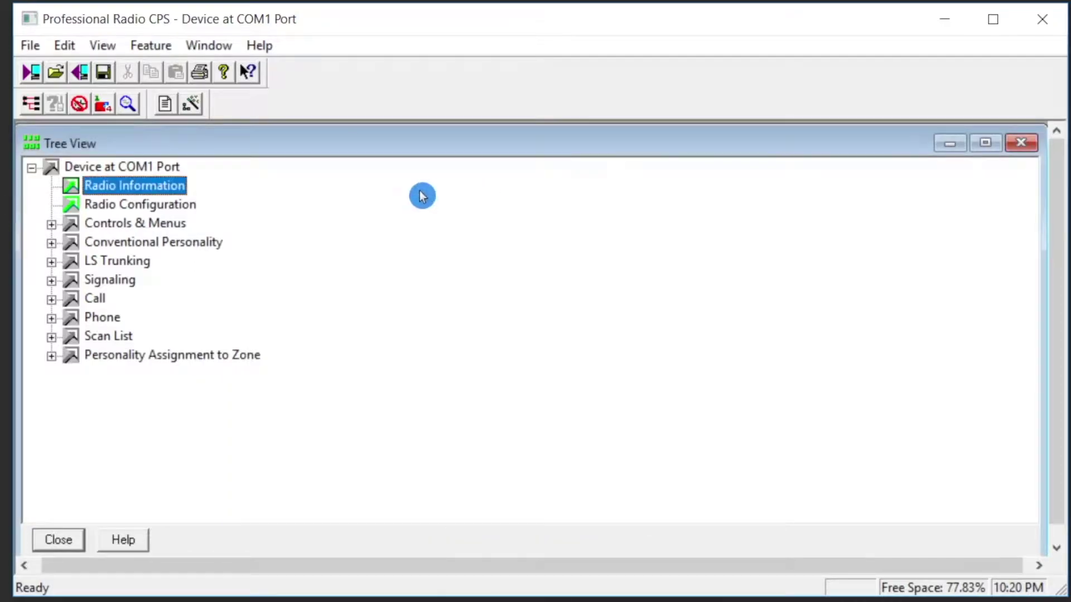
Open Radio Configuration and examine the Tx low and high power settings
double_click(77, 205)
drag(239, 141, 508, 131)
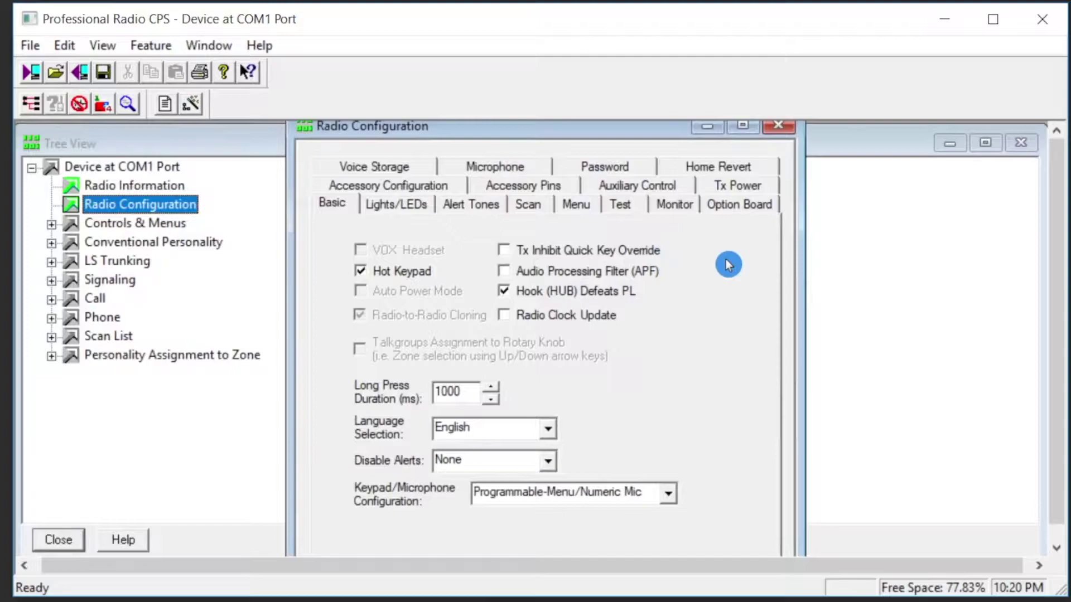
click(731, 186)
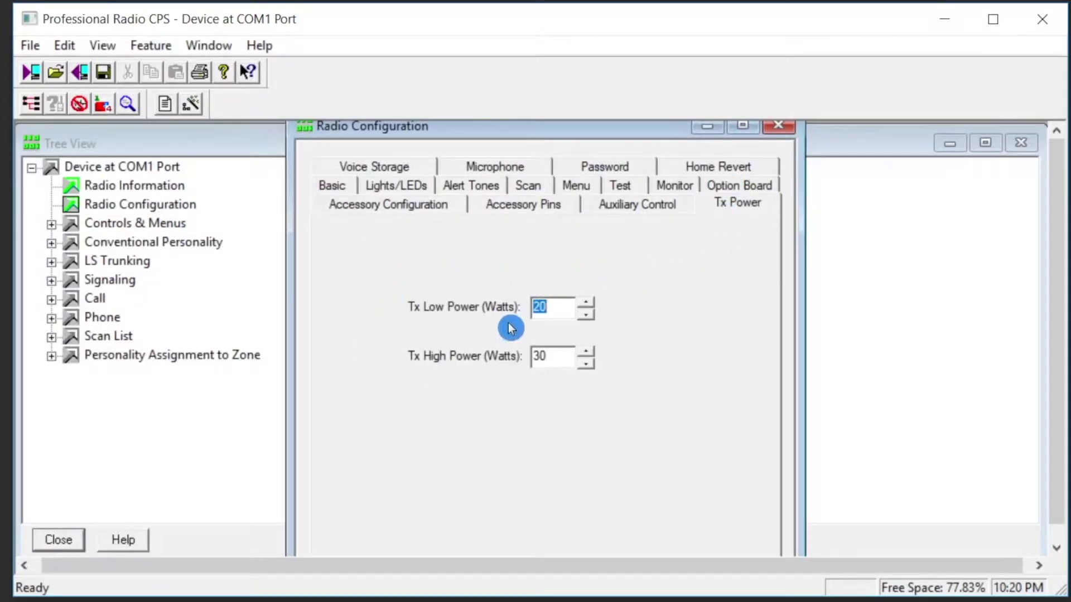
click(586, 314)
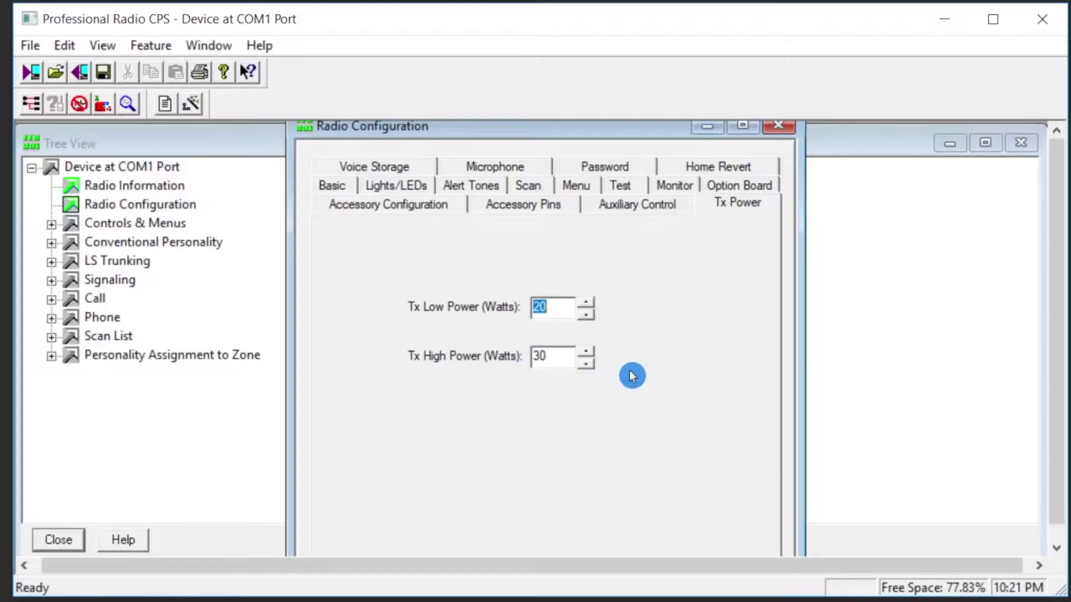
Examine the channel choices for Home Revert 1, leave the selection as is, and close Radio Configuration
click(707, 169)
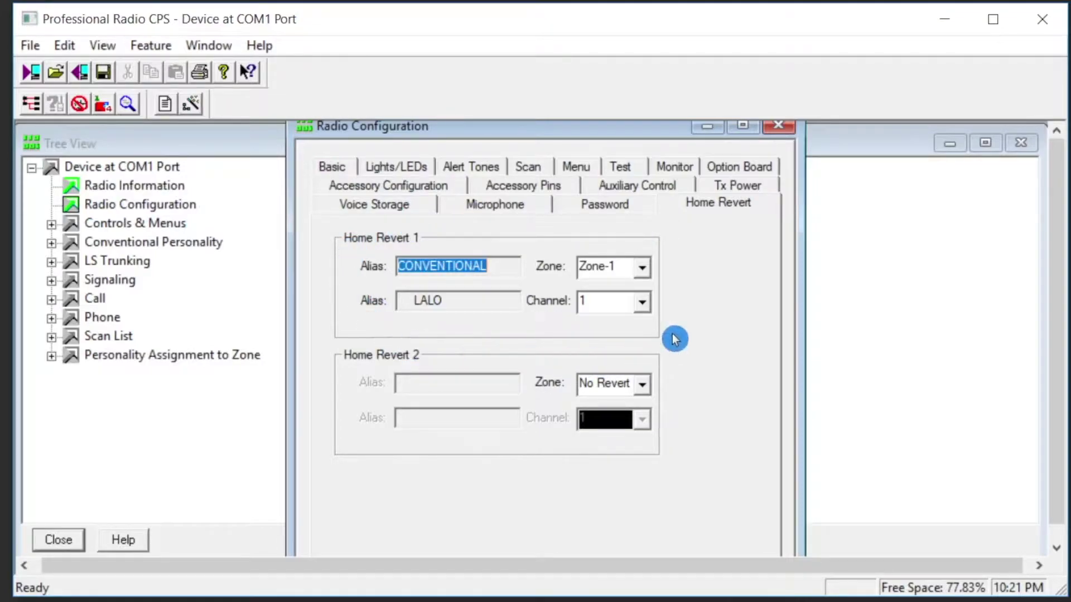
click(640, 304)
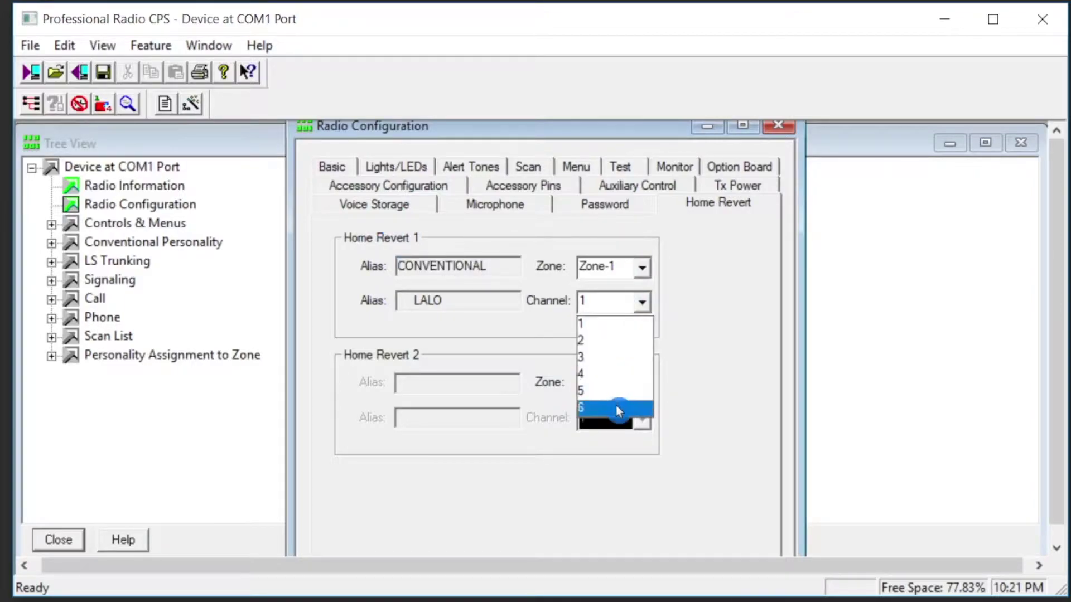
click(681, 294)
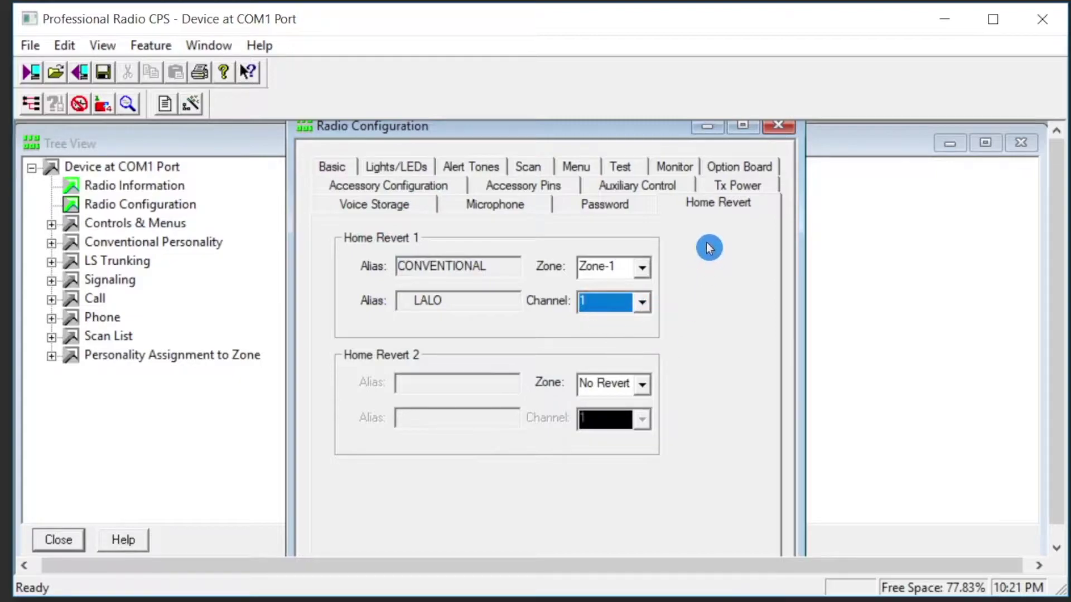
click(785, 133)
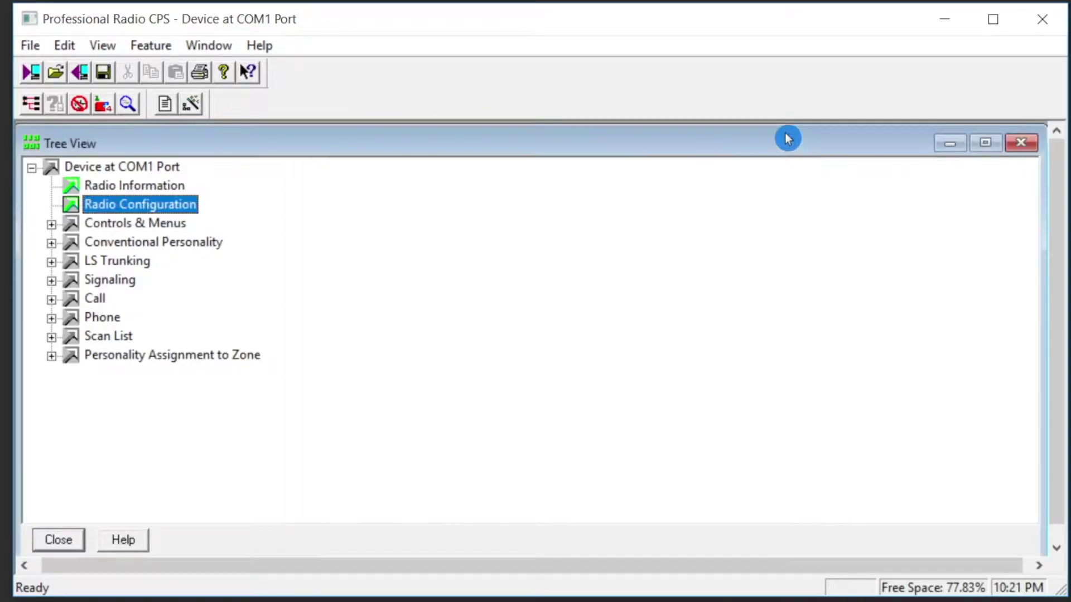
Open Conventional Buttons under Controls & Menus and browse the functions available for the P3 button's short press, leaving it unassigned
click(52, 225)
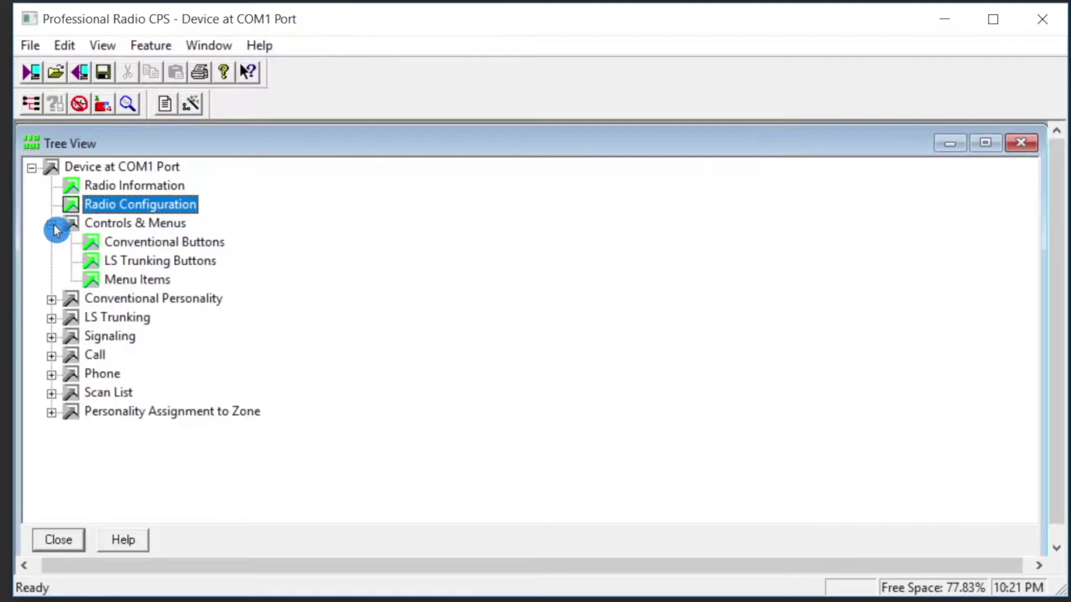
double_click(91, 247)
drag(205, 172, 399, 160)
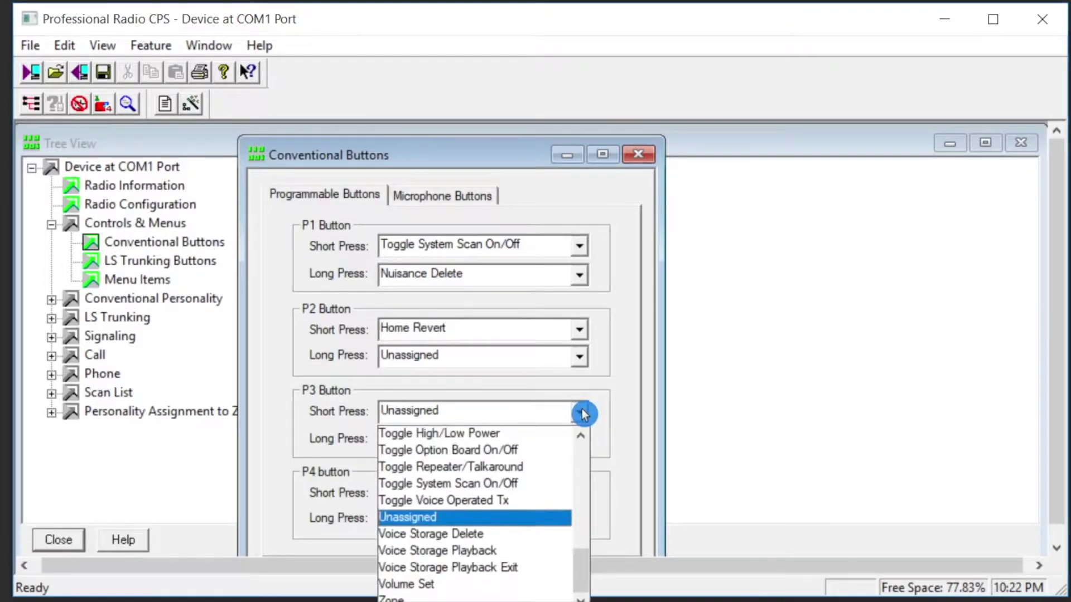
scroll(543, 496, up, 2)
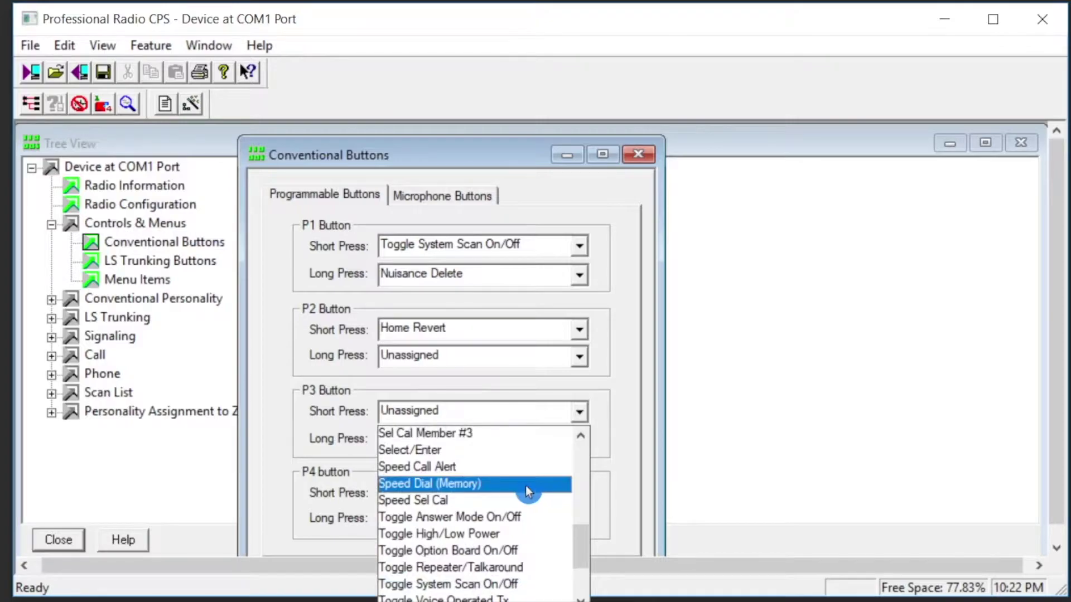
scroll(525, 487, up, 1)
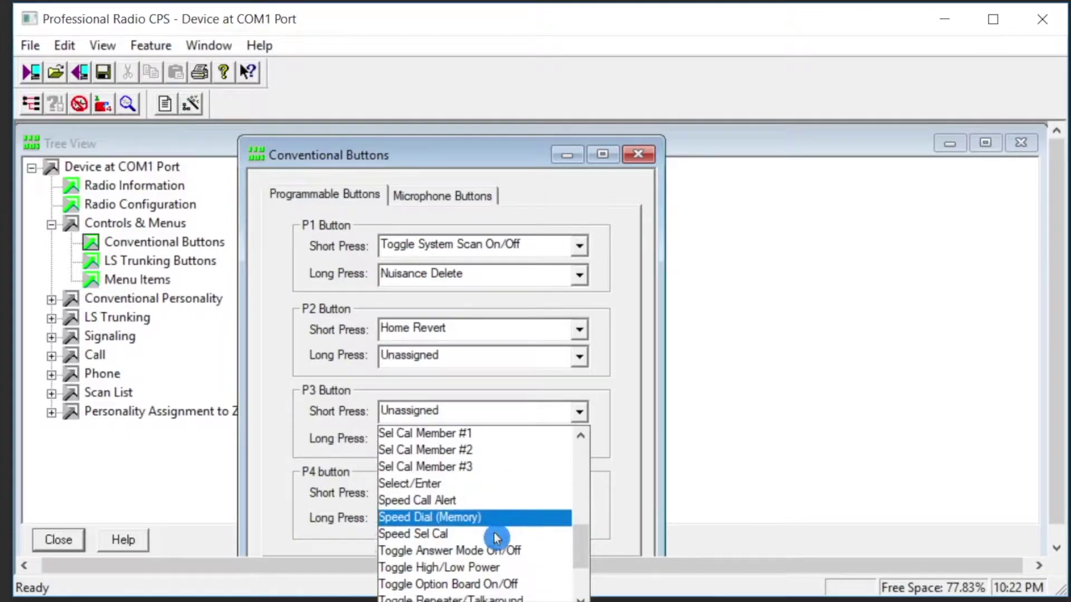
scroll(494, 541, down, 2)
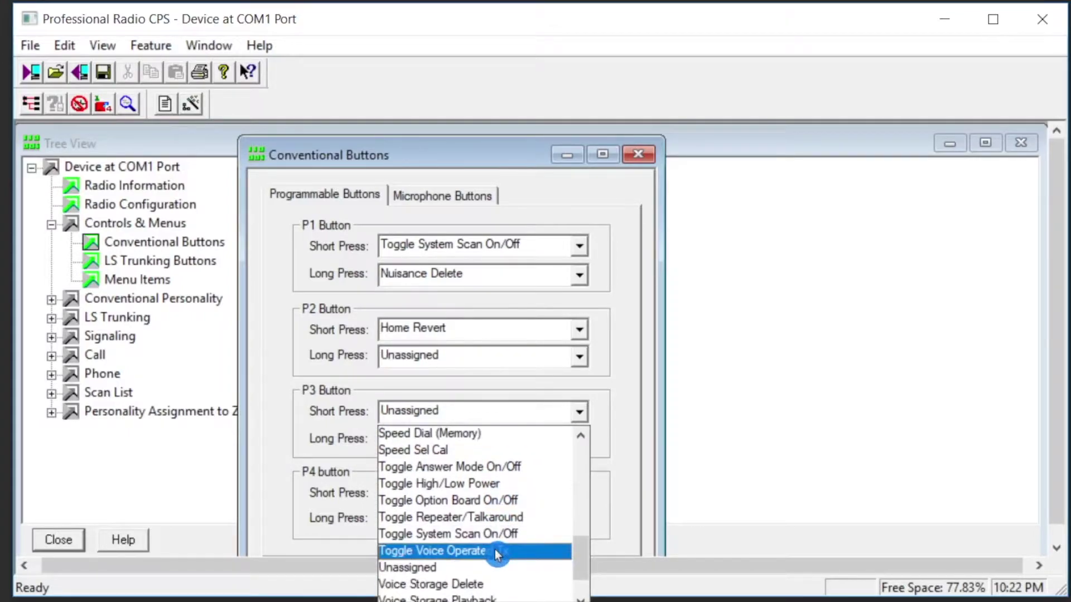
scroll(494, 552, down, 1)
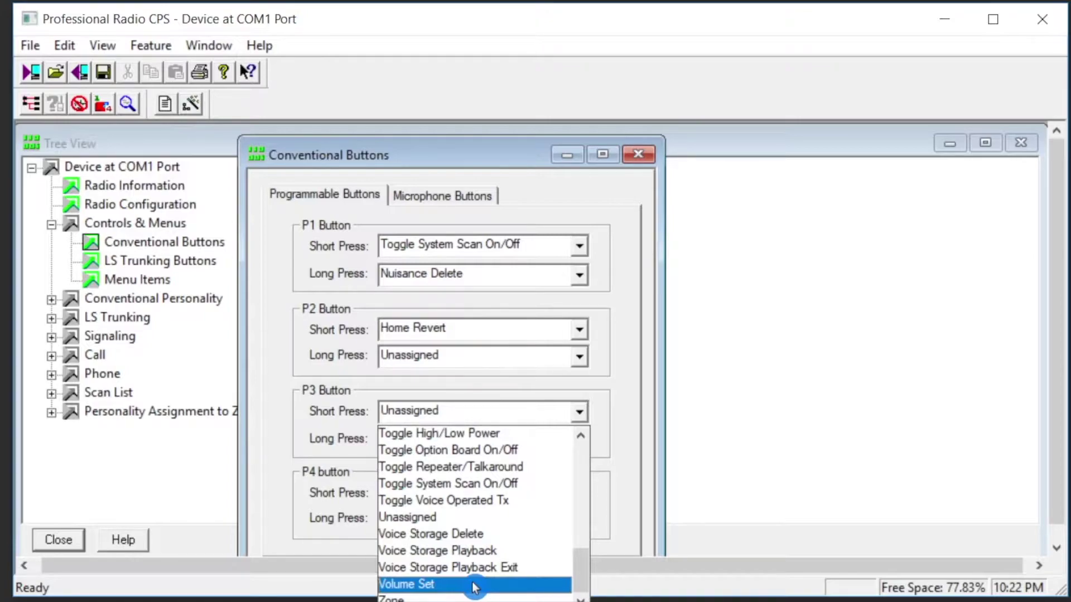
click(616, 417)
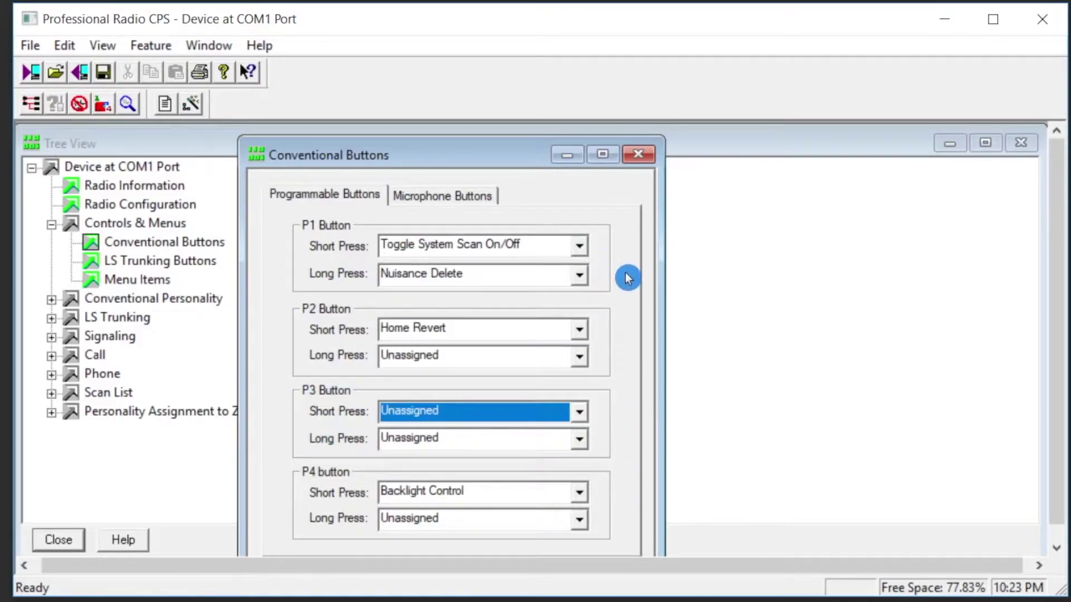
click(641, 159)
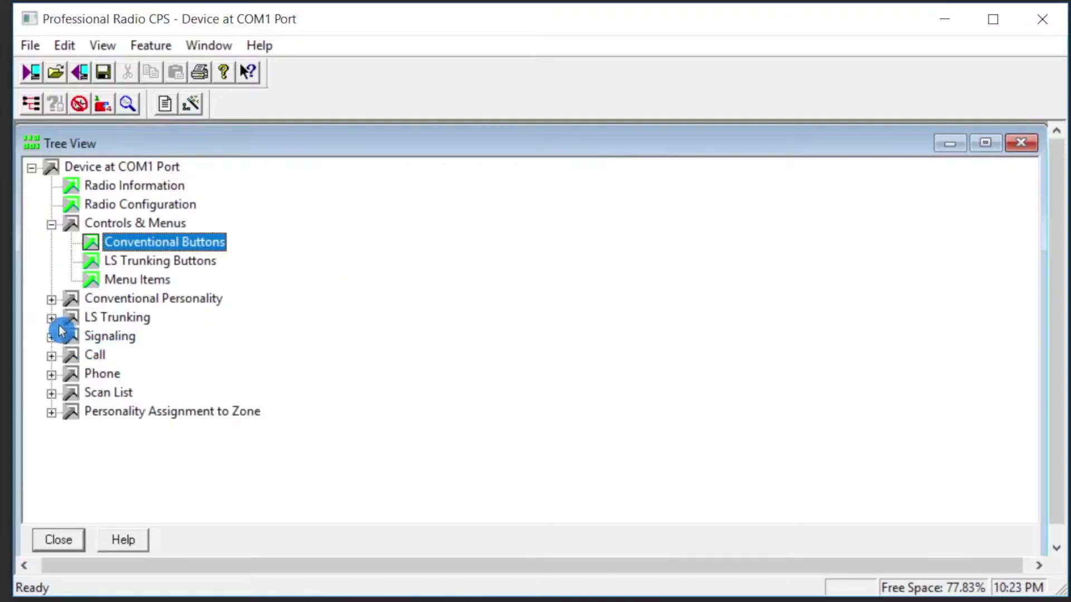
Open the 446.460 ENG. record under Conventional Personality and add a new personality
click(51, 302)
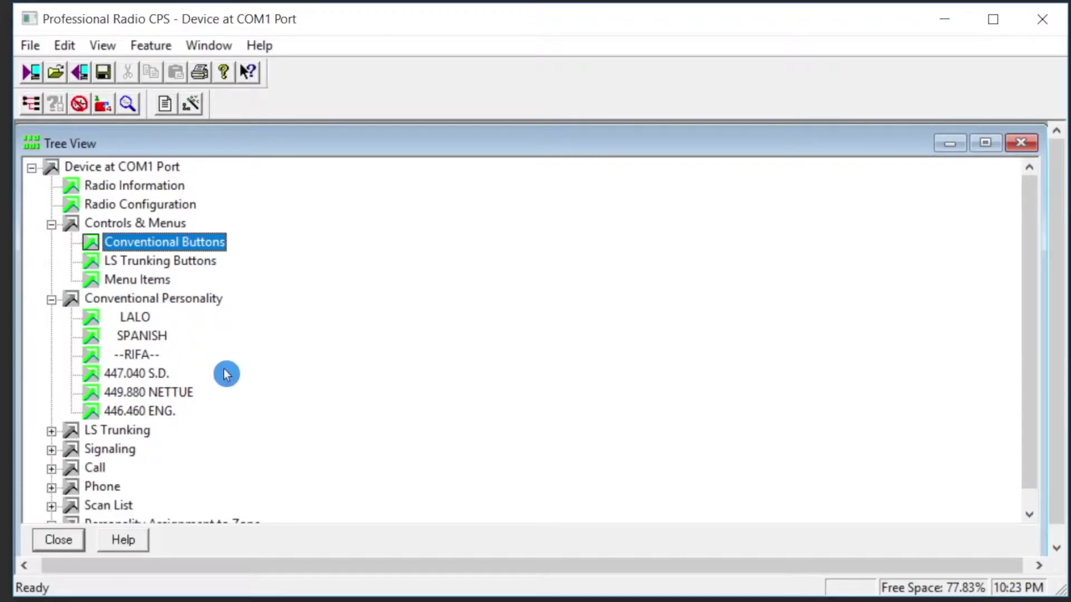
double_click(95, 417)
drag(286, 200, 418, 150)
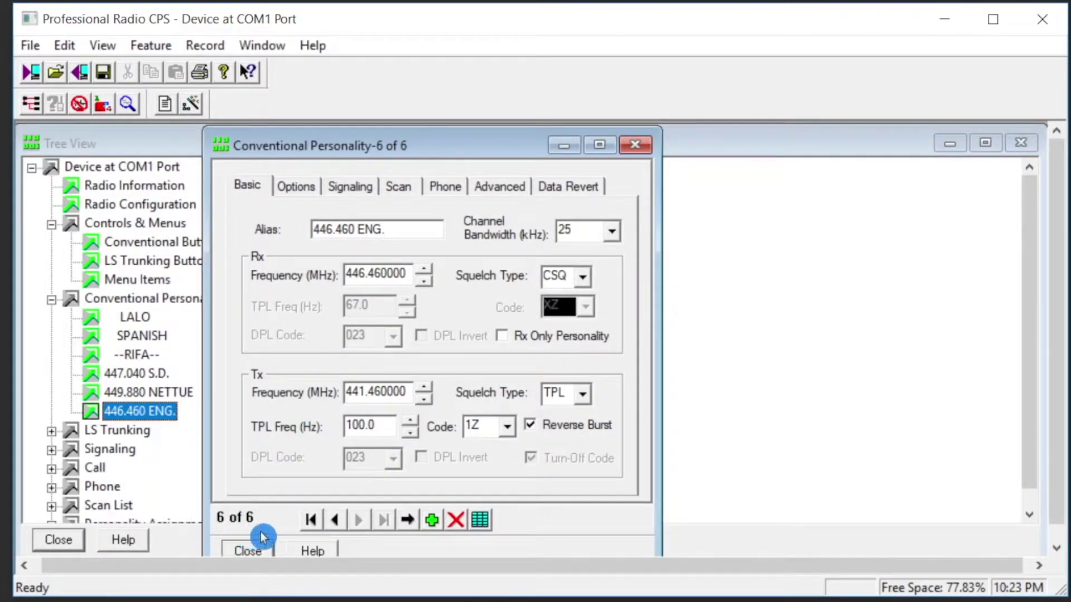
click(434, 523)
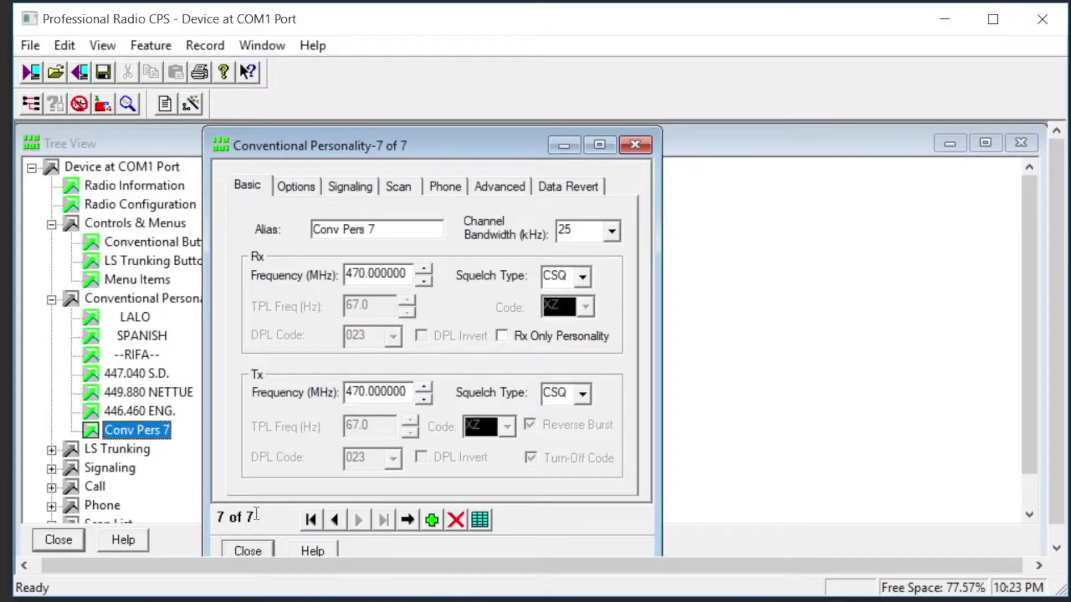
Set the new personality's alias to 447.580 ENG
click(386, 228)
drag(385, 228, 286, 234)
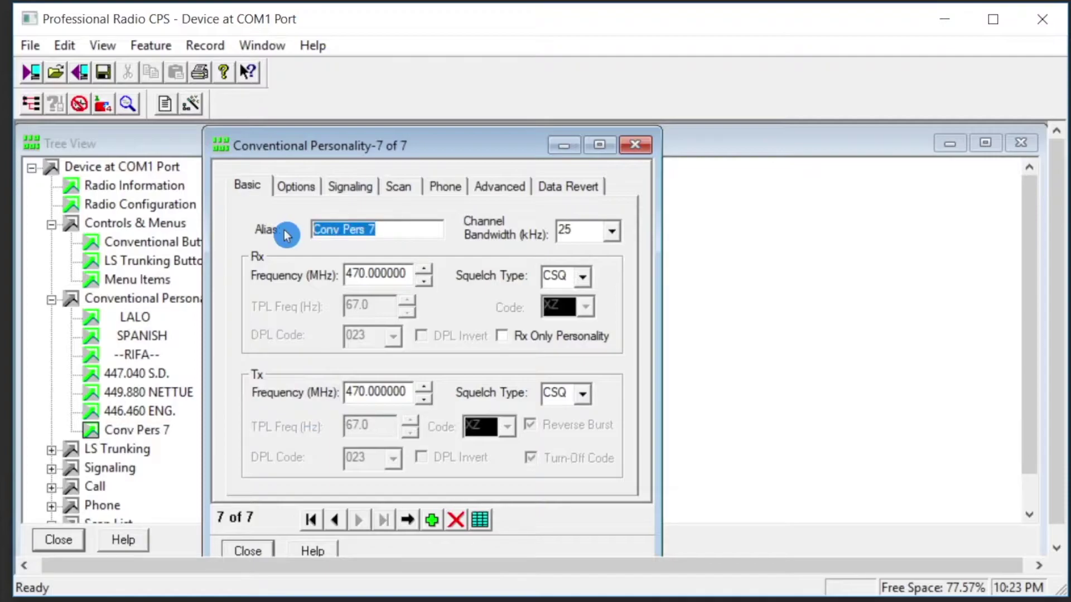
key(BackSpace)
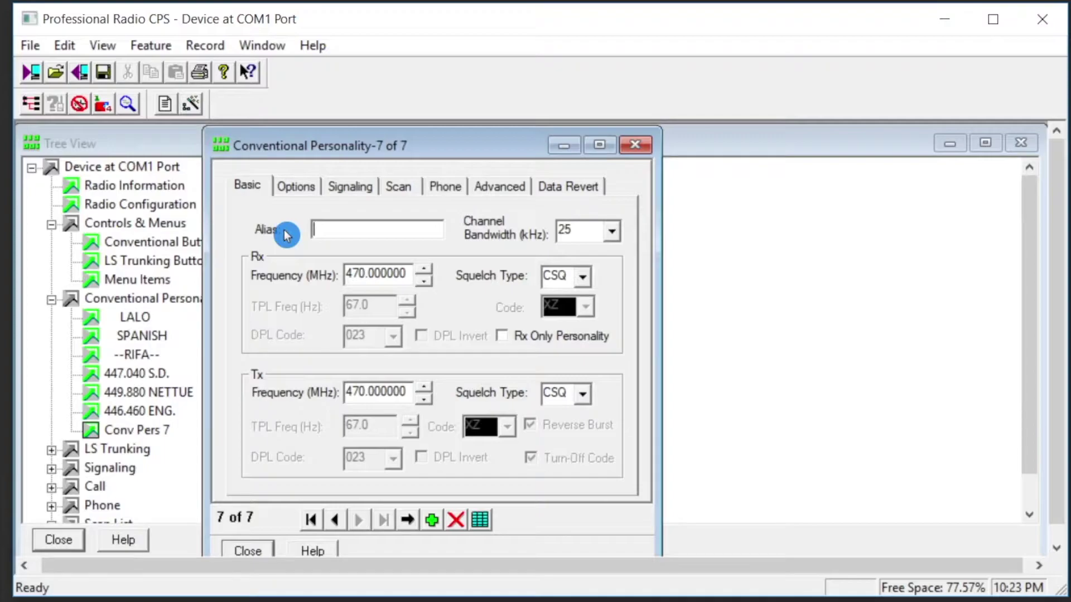
text(447)
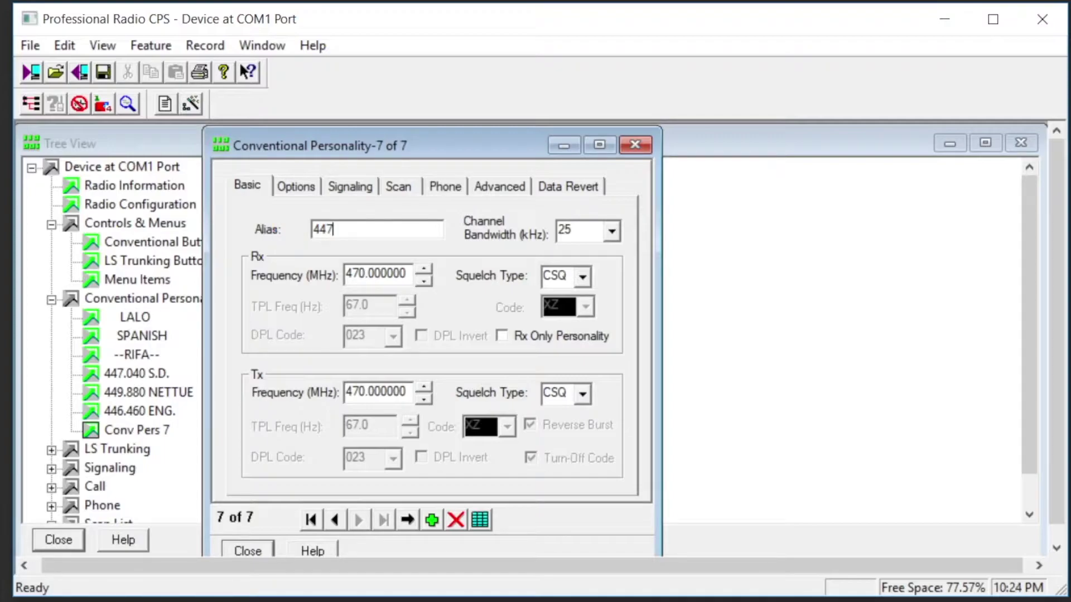
text(.580 ENG)
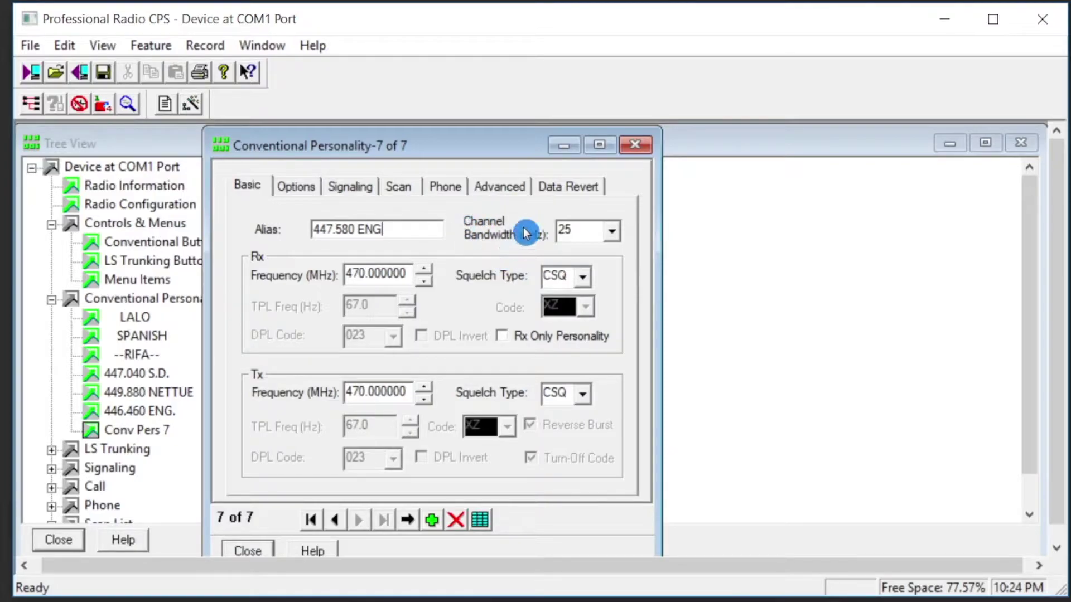
Try channel bandwidths of 12.5 and 20 kHz for the 447.580 ENG personality, and return it to 25 kHz
click(614, 236)
click(605, 249)
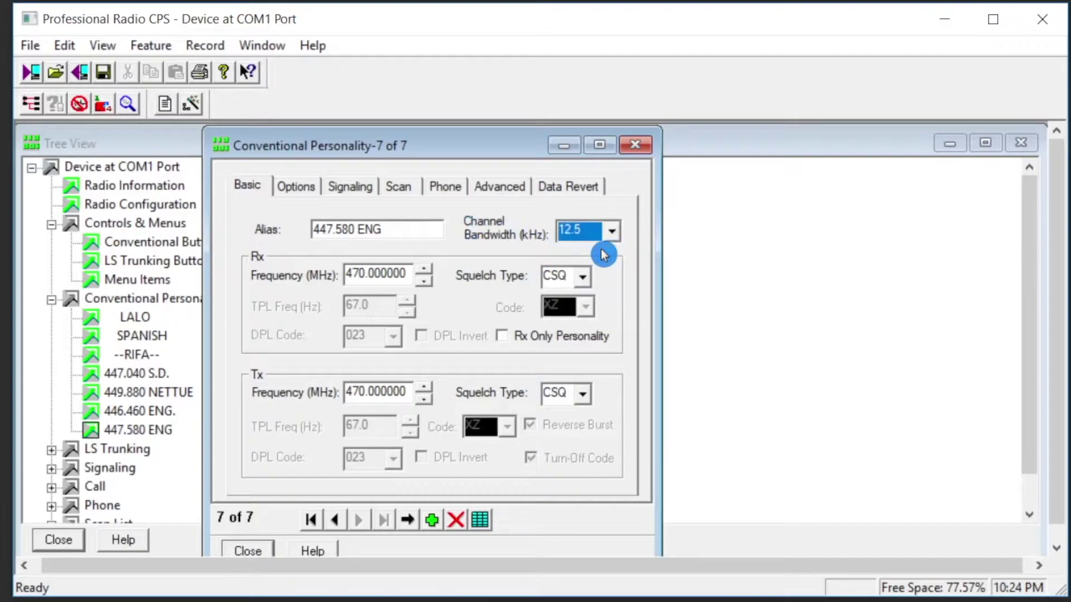
click(612, 232)
click(601, 262)
click(609, 236)
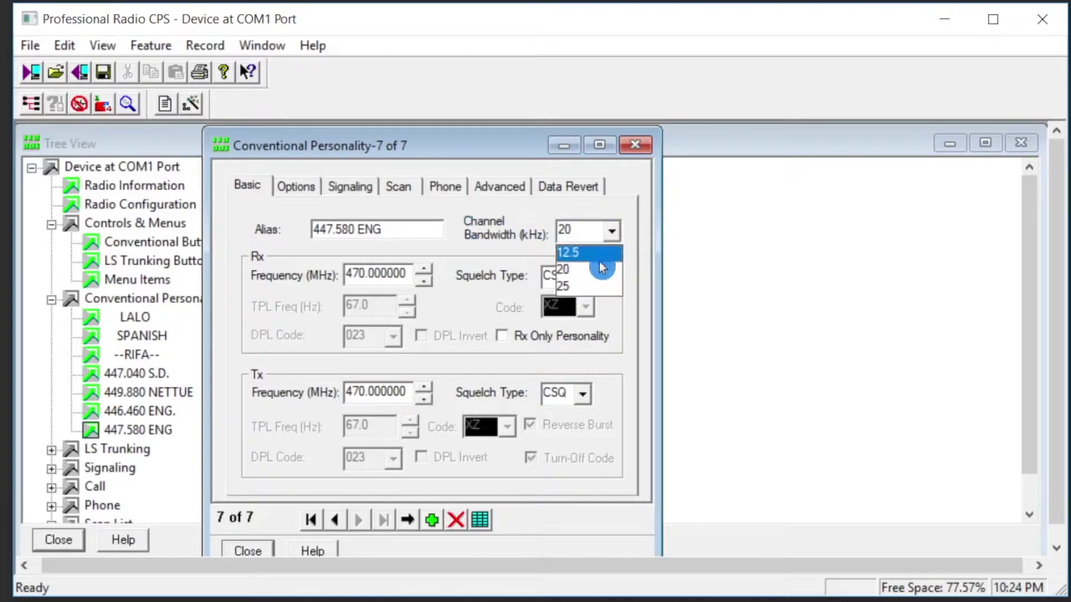
click(601, 293)
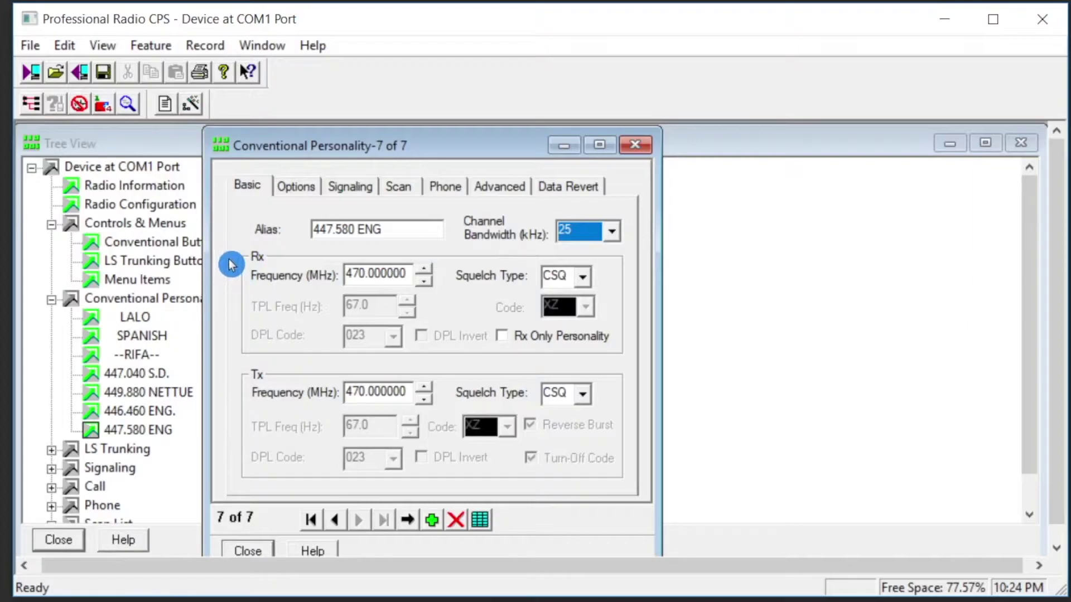
Set the Rx frequency of the 447.580 ENG personality to 447.580000 MHz
drag(365, 274, 344, 274)
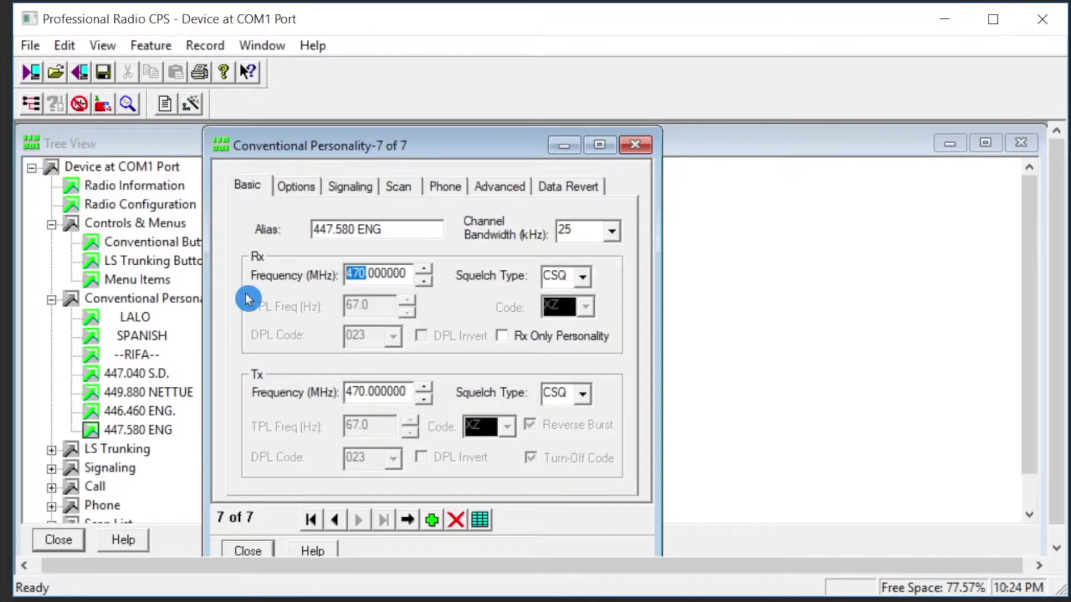
text(447.)
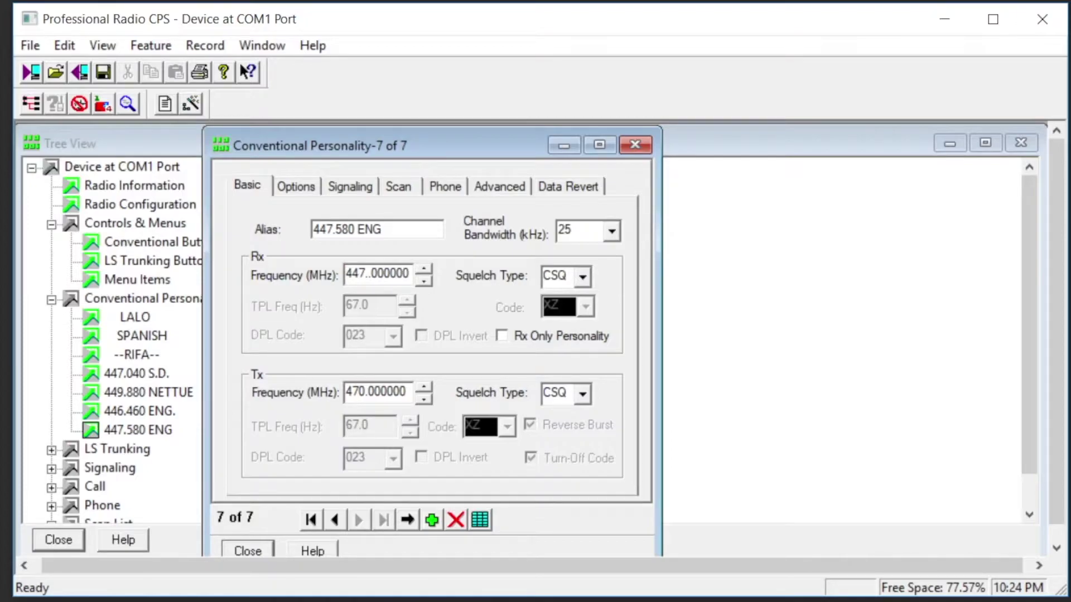
key(BackSpace)
key(Right)
key(Right)
key(BackSpace)
key(BackSpace)
text(58)
Set the Tx frequency of the 447.580 ENG personality to 442.580000 MHz and its Tx squelch type to TPL
drag(366, 393, 343, 392)
text(442)
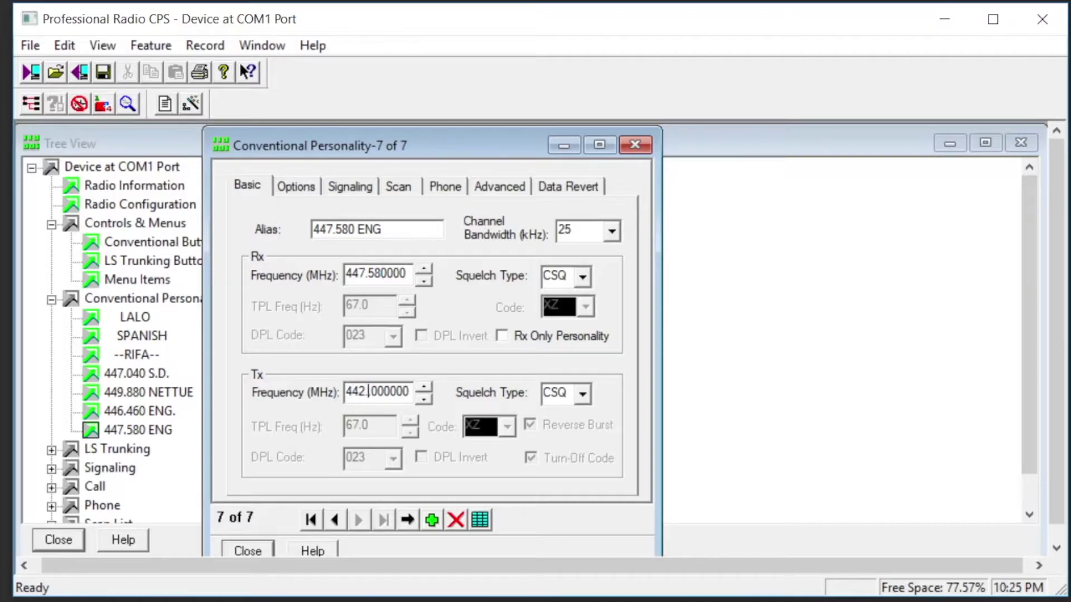
key(BackSpace)
key(Right)
key(Right)
key(Right)
key(BackSpace)
key(BackSpace)
text(58)
click(584, 400)
click(563, 420)
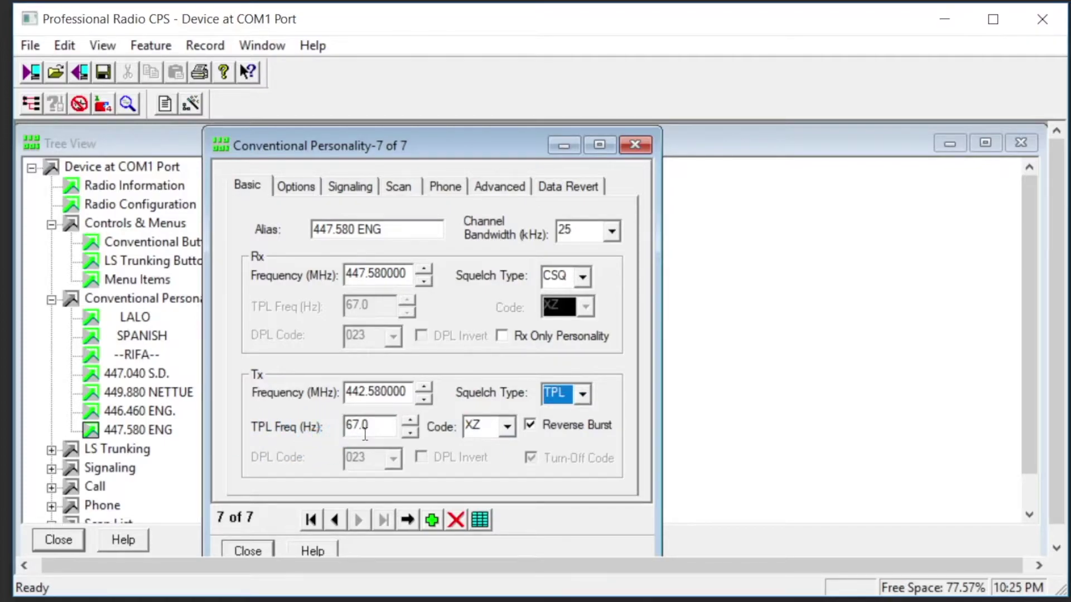
Set the Tx TPL frequency of the 447.580 ENG personality to 100.0 Hz with code 1Z
key(Tab)
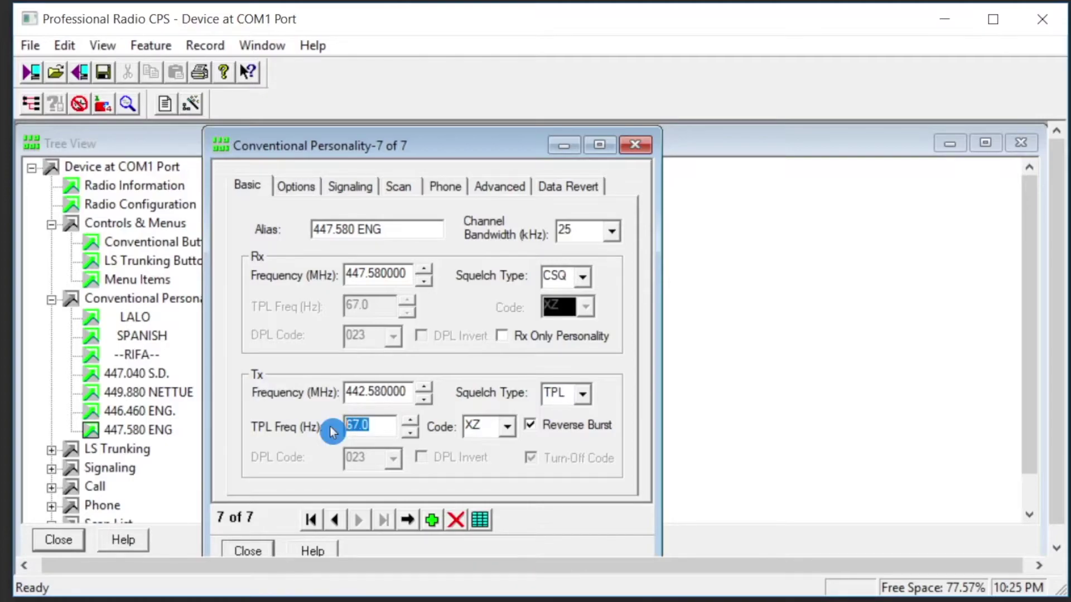
text(100.0)
click(507, 427)
click(491, 443)
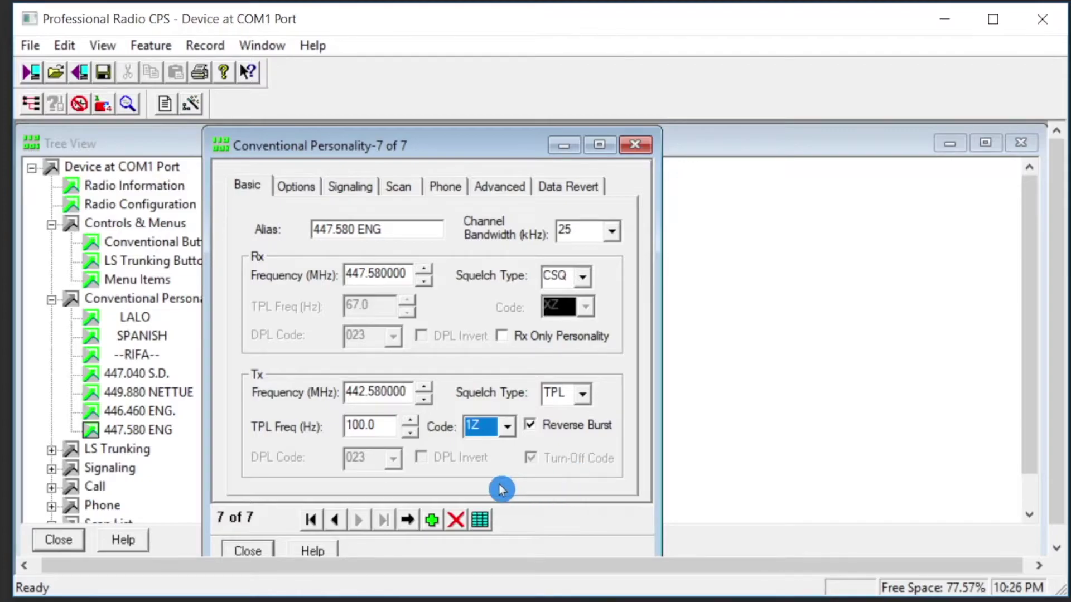
Set the Tx power level of the 447.580 ENG personality to Low
click(304, 188)
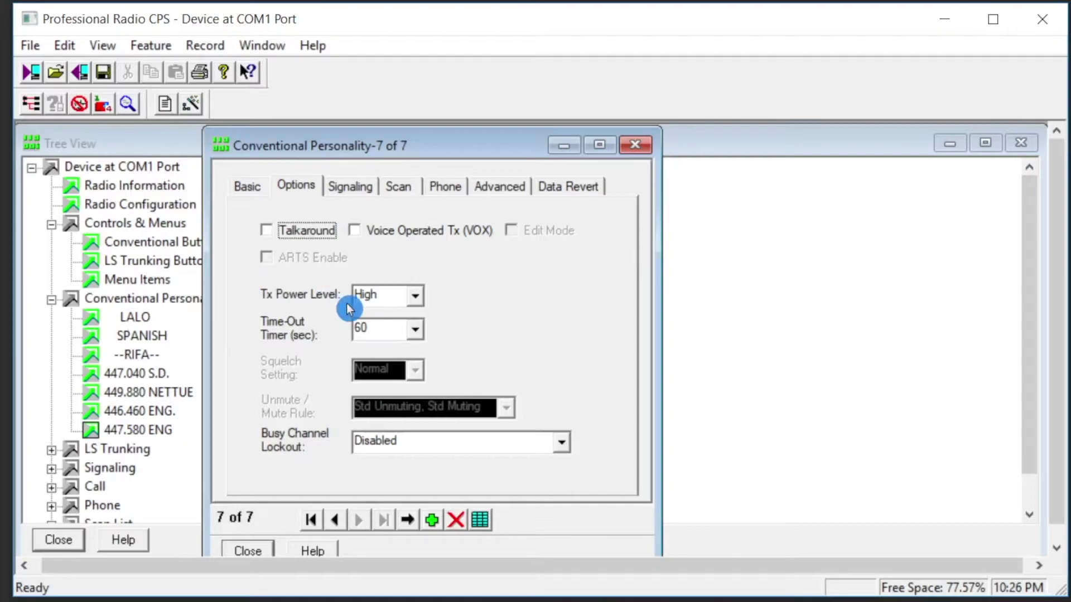
click(414, 296)
click(407, 319)
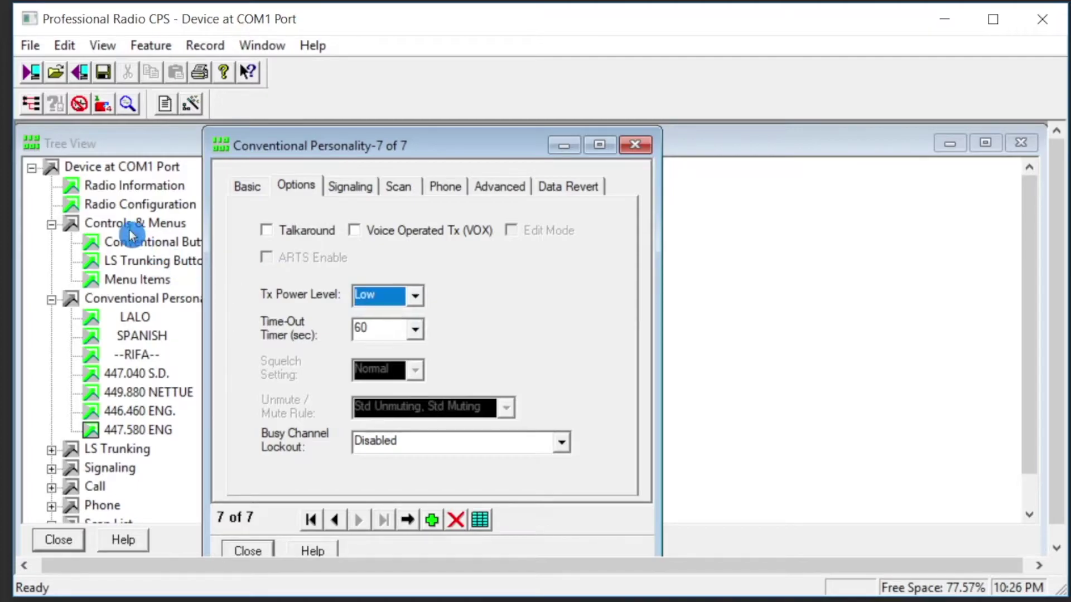
Check the wattages assigned to low and high Tx power in the radio configuration, and close it
double_click(108, 206)
drag(446, 226, 515, 158)
click(620, 213)
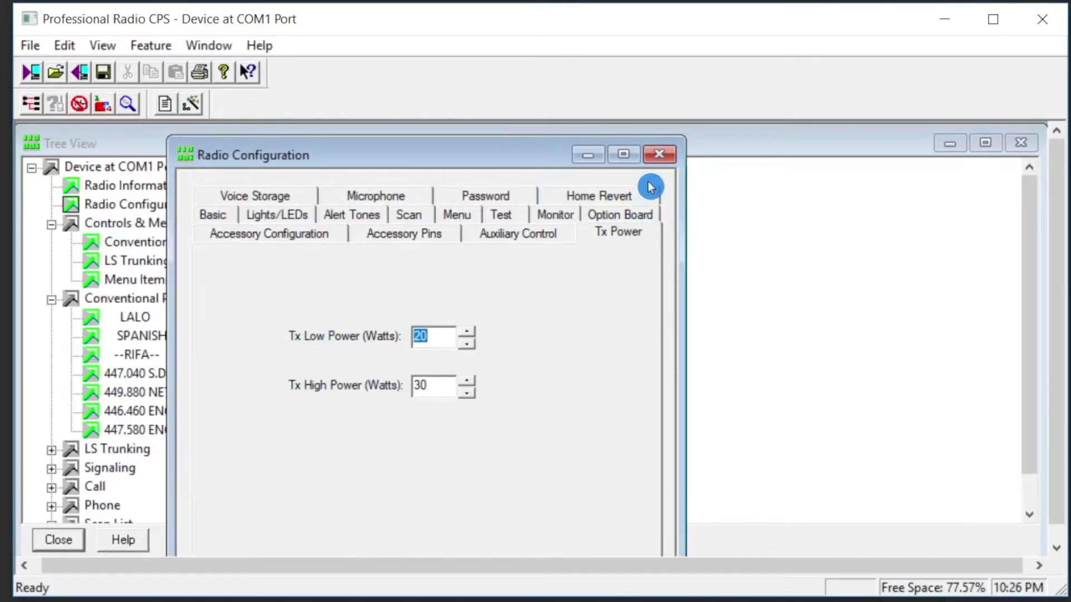
click(656, 157)
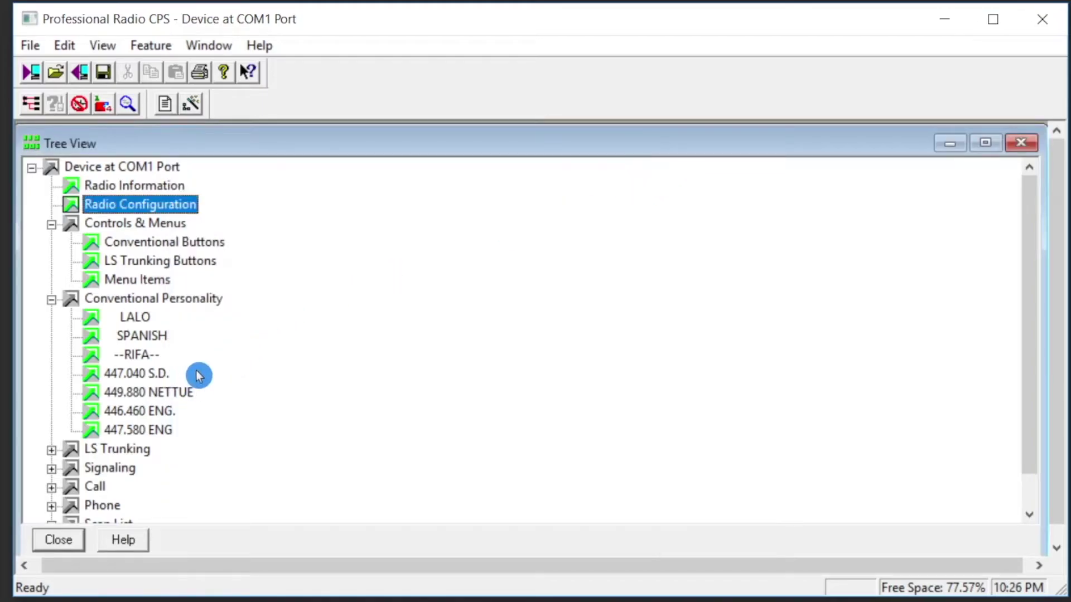
Reopen the 447.580 ENG personality and set its time-out timer to 120 seconds
double_click(114, 428)
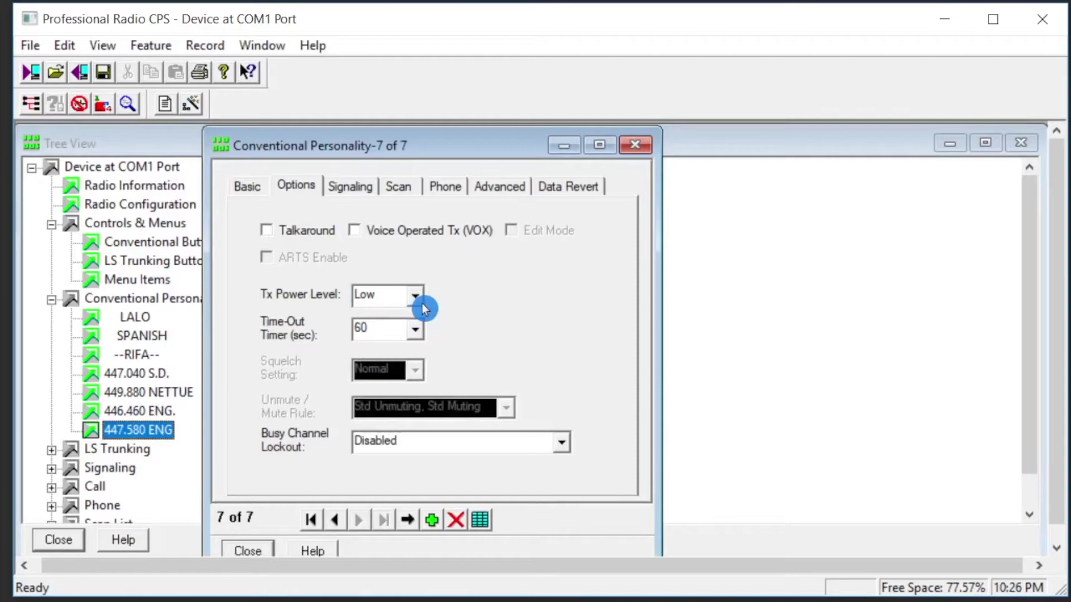
click(419, 335)
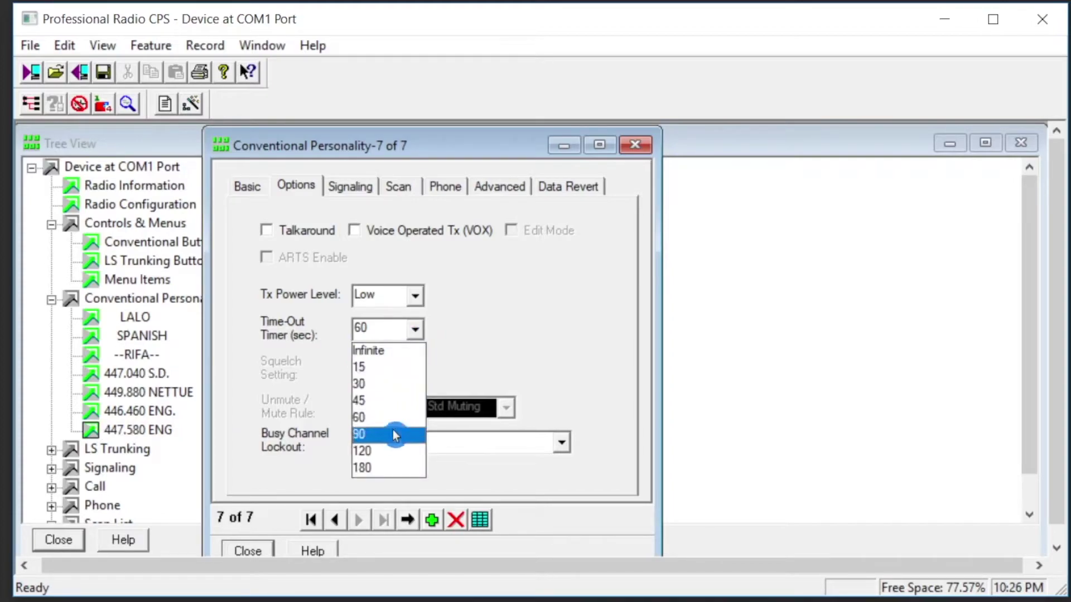
click(387, 449)
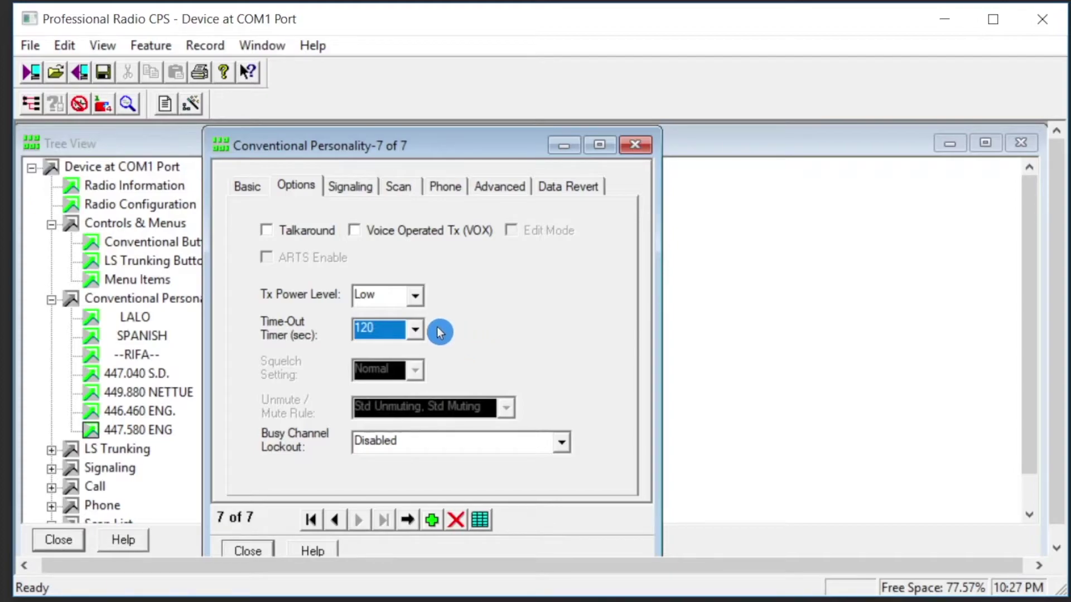
click(416, 333)
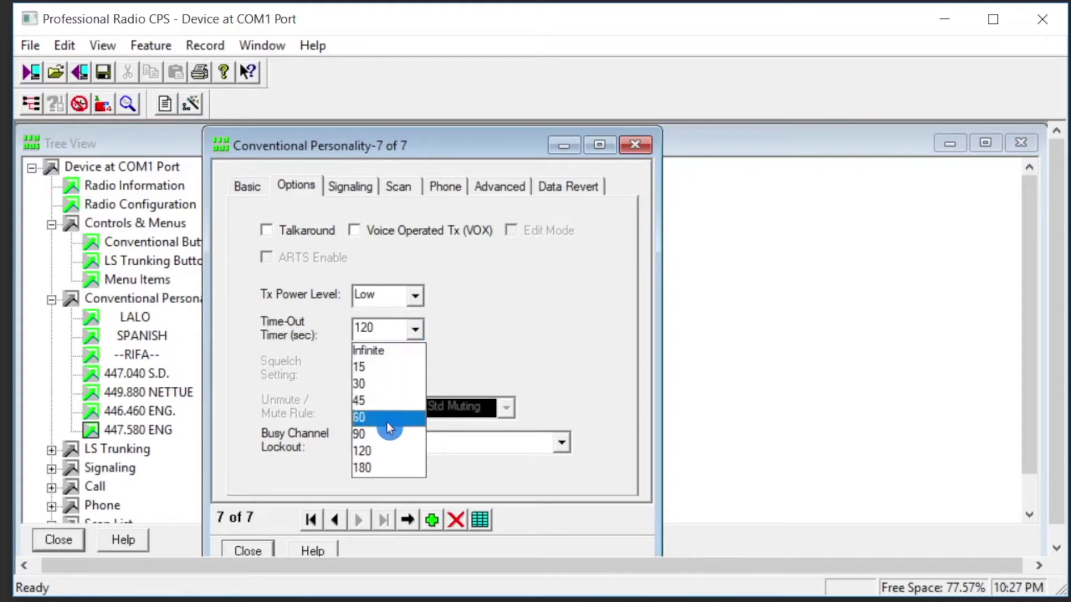
click(466, 352)
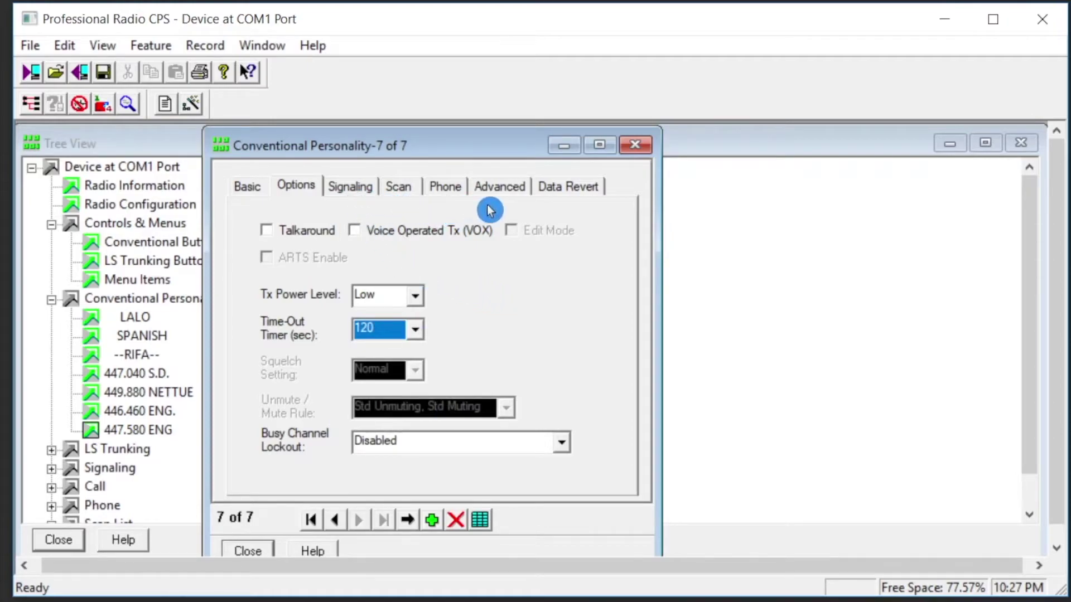
Set the emphasis selection of the 447.580 ENG personality to None
click(499, 186)
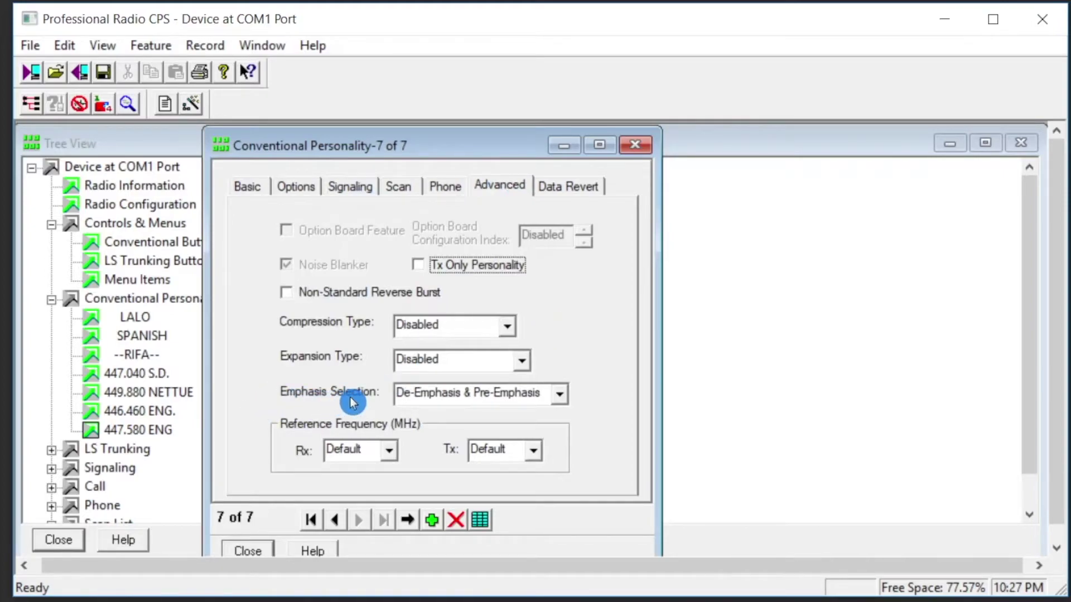
click(569, 398)
click(525, 417)
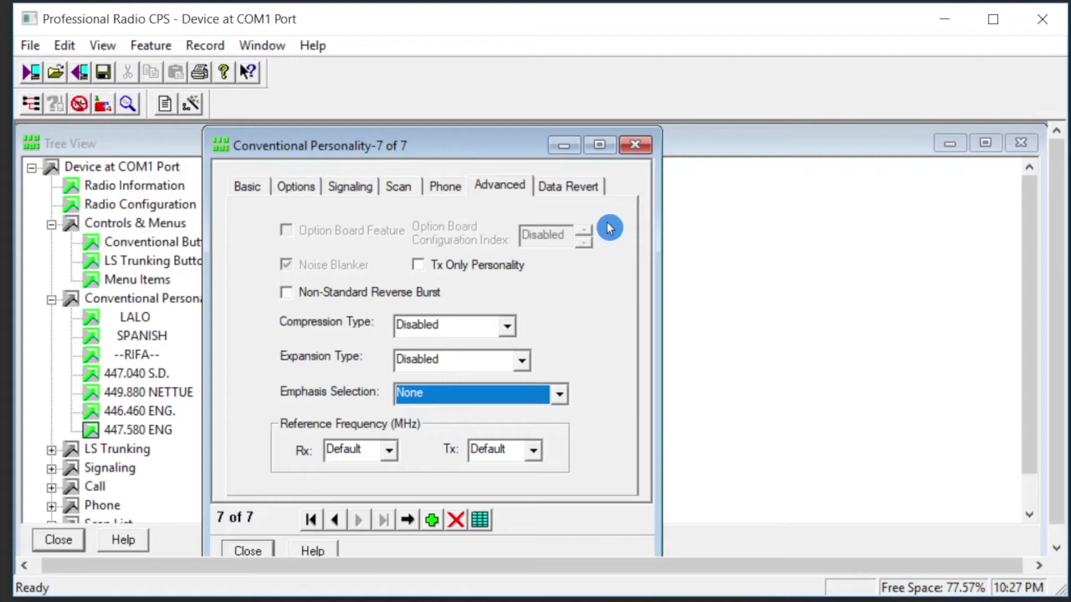
Review the data revert zone and channel choices of the 447.580 ENG personality, and close the personality
click(571, 187)
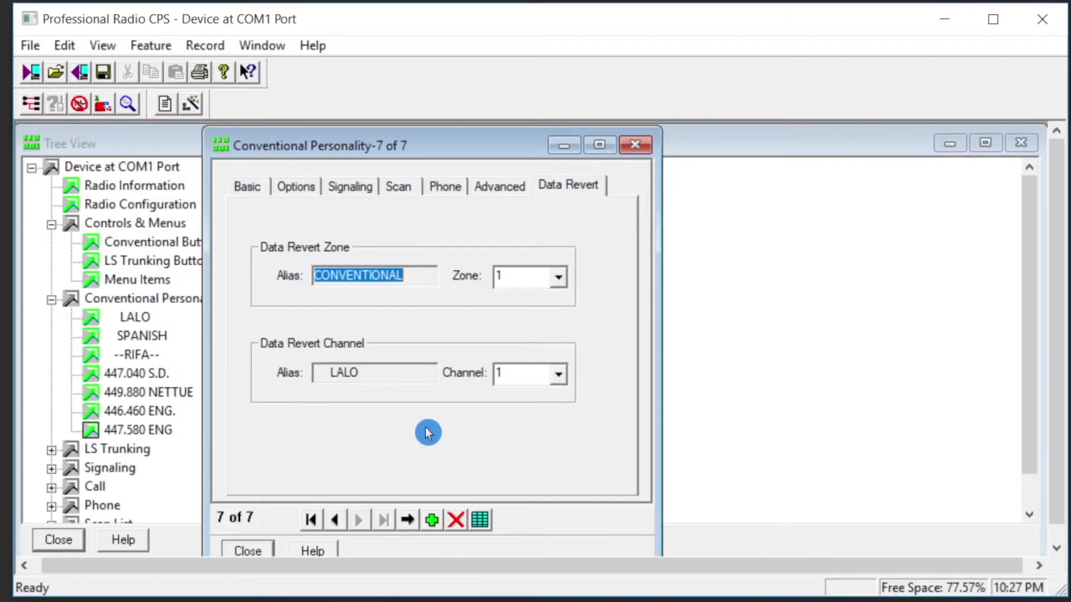
click(560, 374)
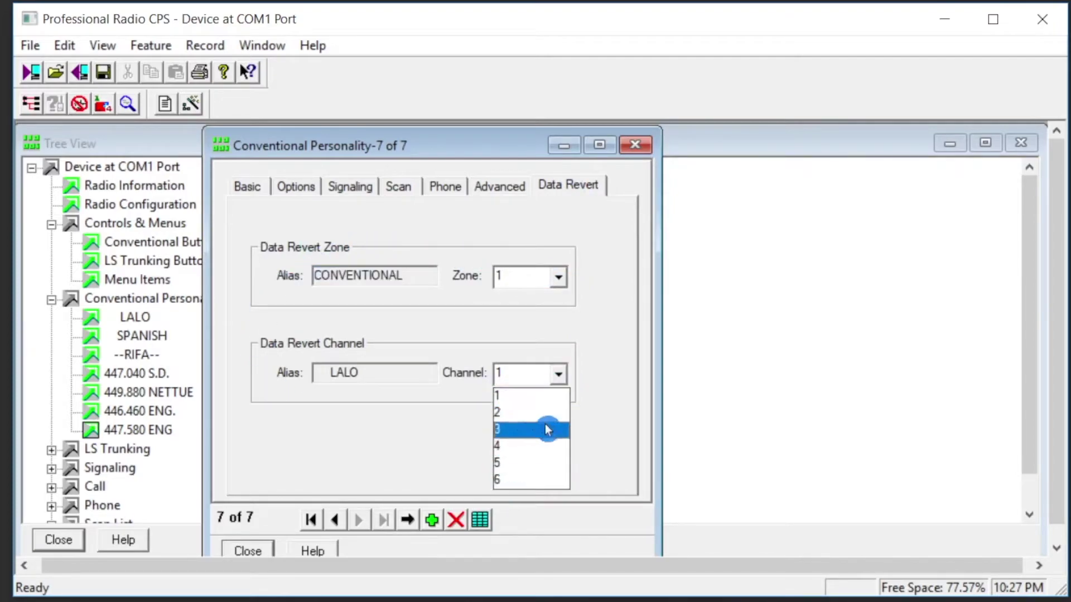
click(586, 361)
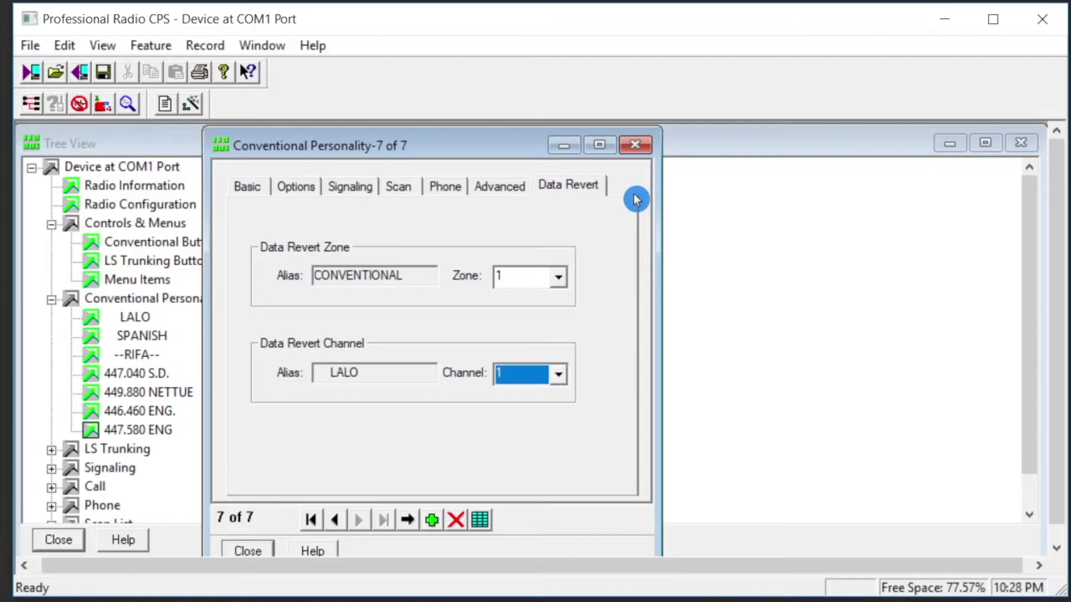
click(633, 145)
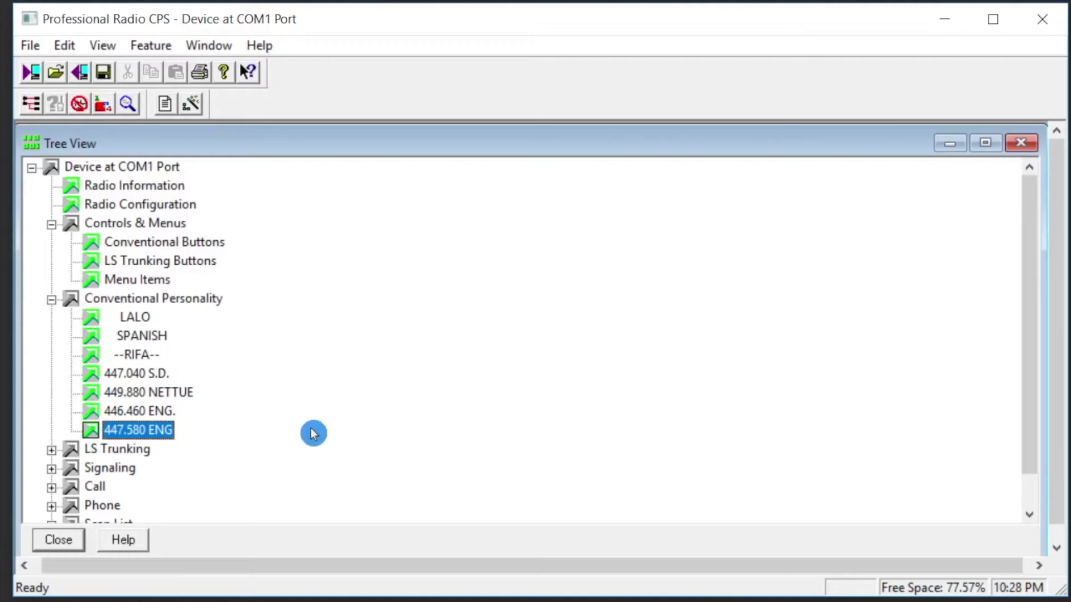
Open Scan List - 1 and examine its priority and PL scan options
scroll(320, 431, down, 1)
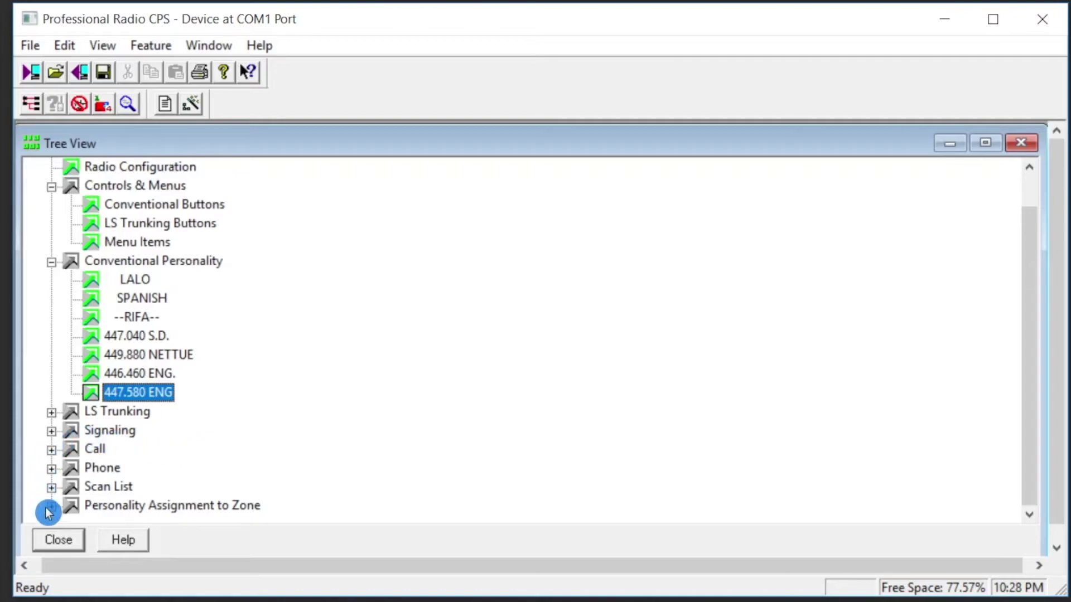
click(51, 488)
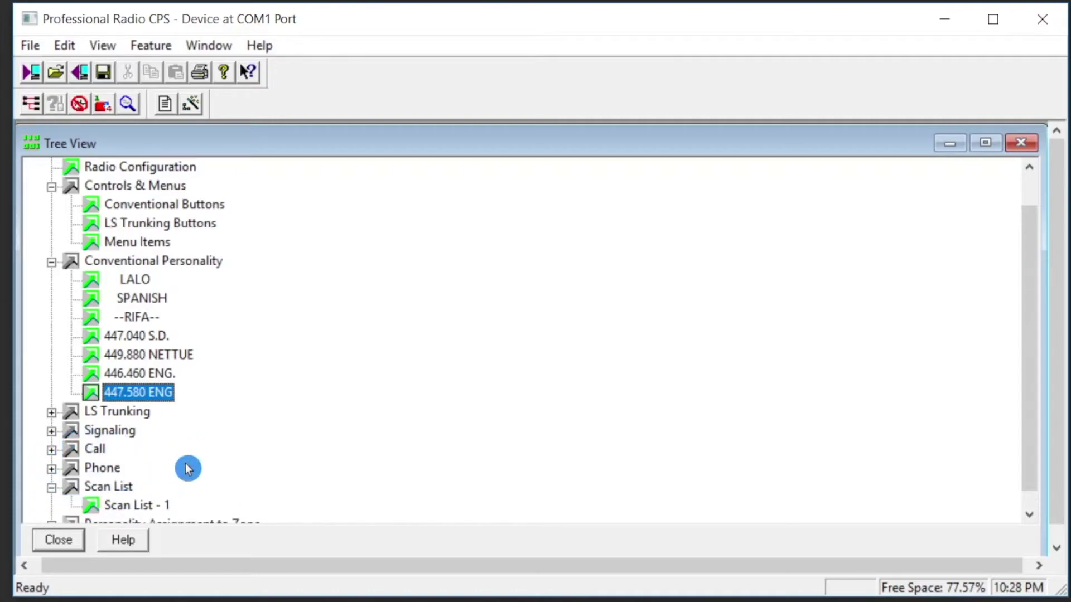
scroll(189, 464, down, 1)
double_click(104, 486)
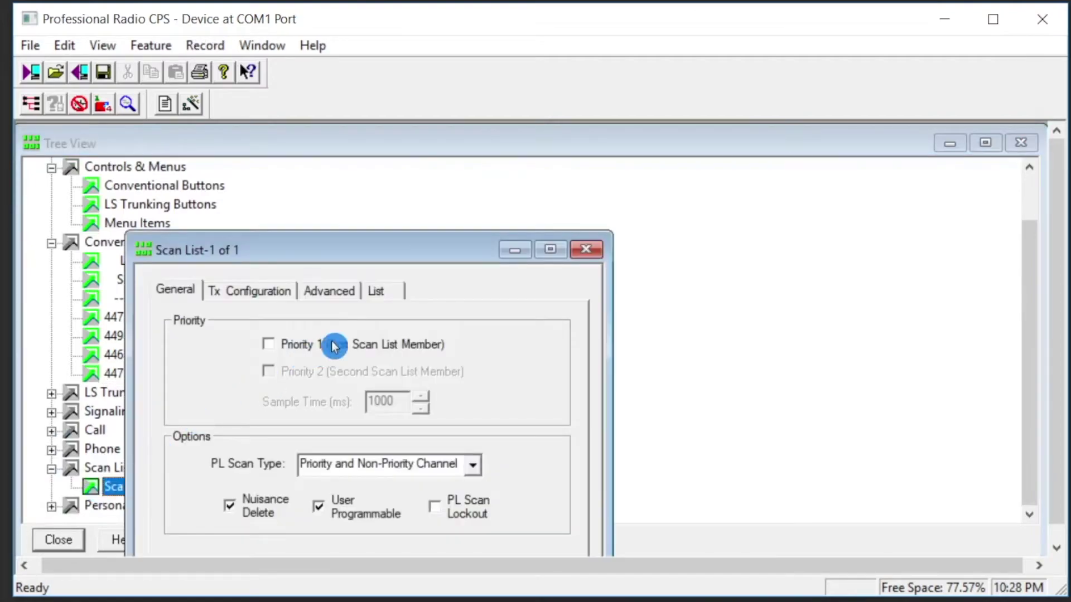
drag(400, 253, 549, 169)
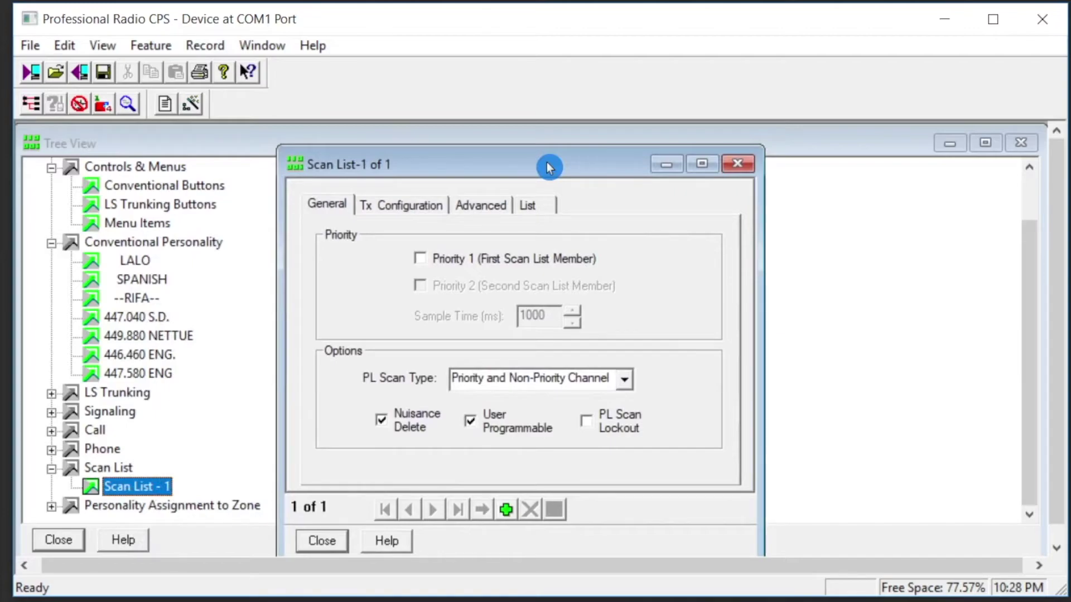
Try Conventional-1 and Conventional-2 as the scan list's designated Tx personality, and return it to Last Active
click(397, 203)
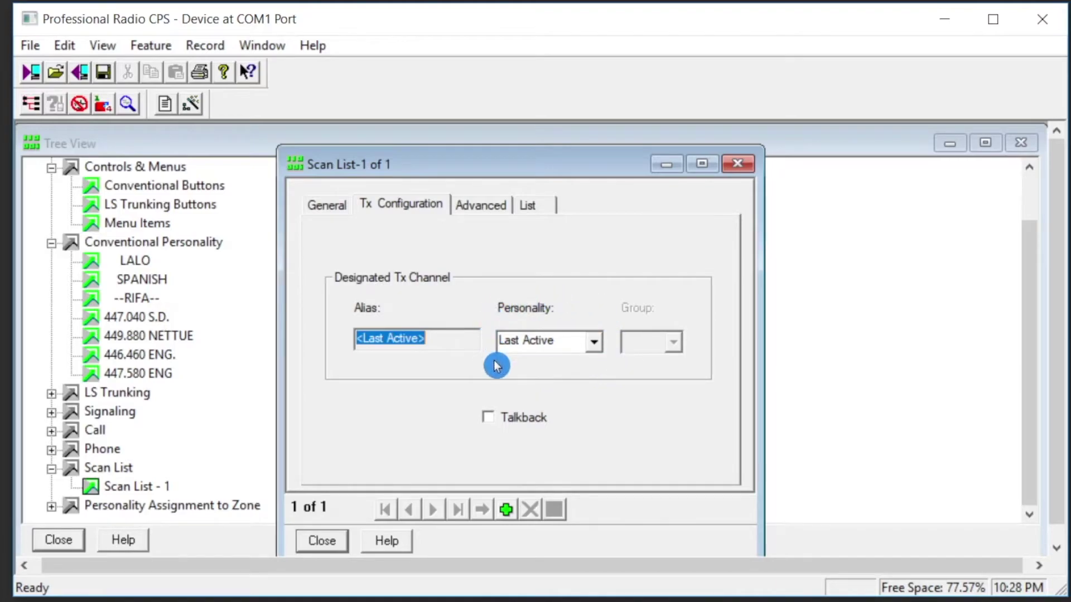
click(593, 342)
click(573, 380)
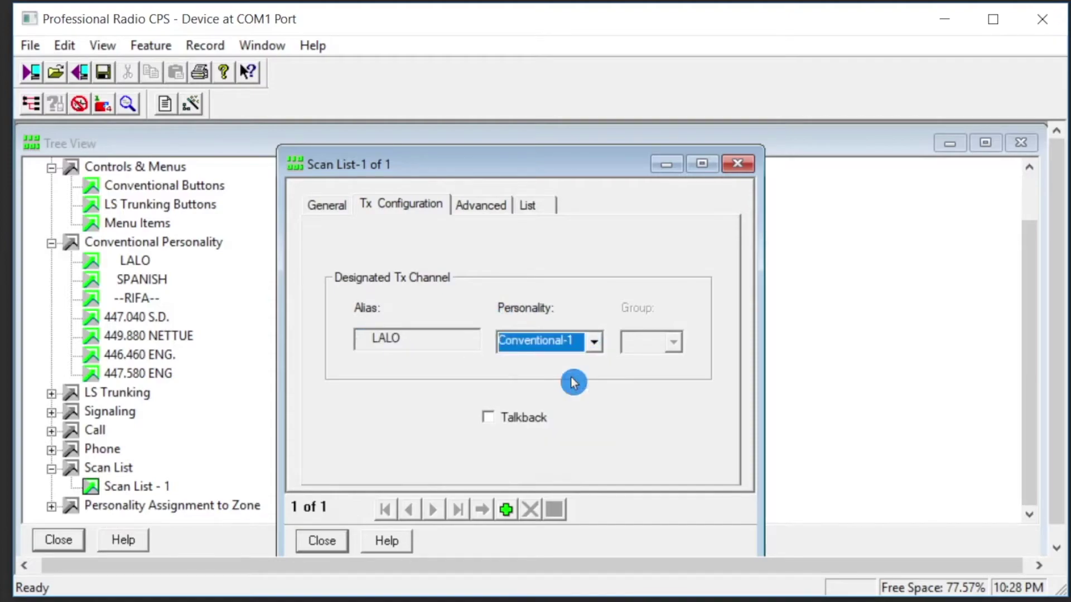
click(592, 342)
click(570, 382)
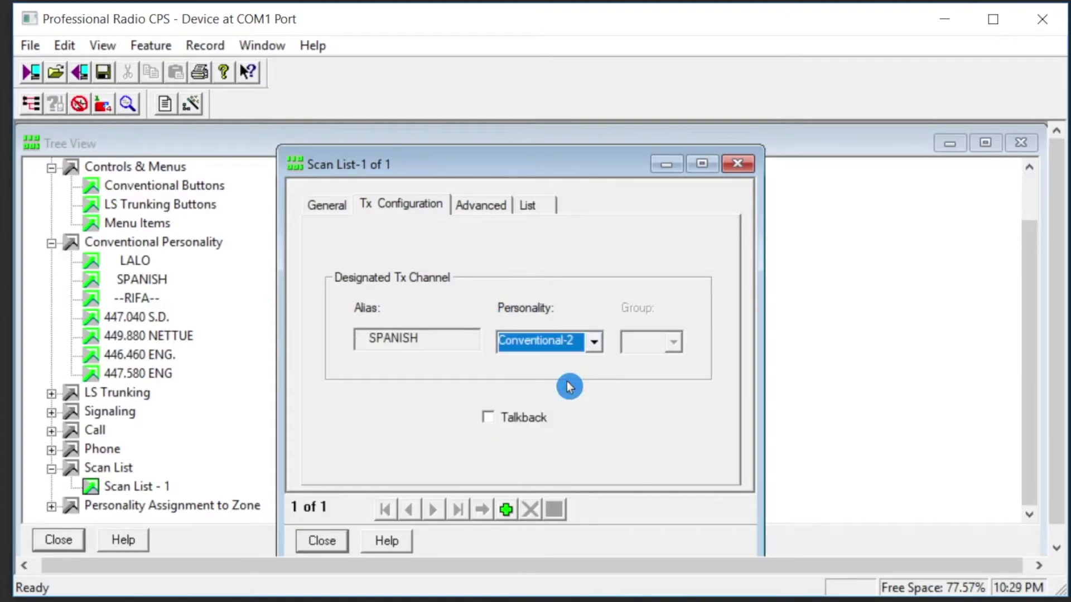
click(594, 342)
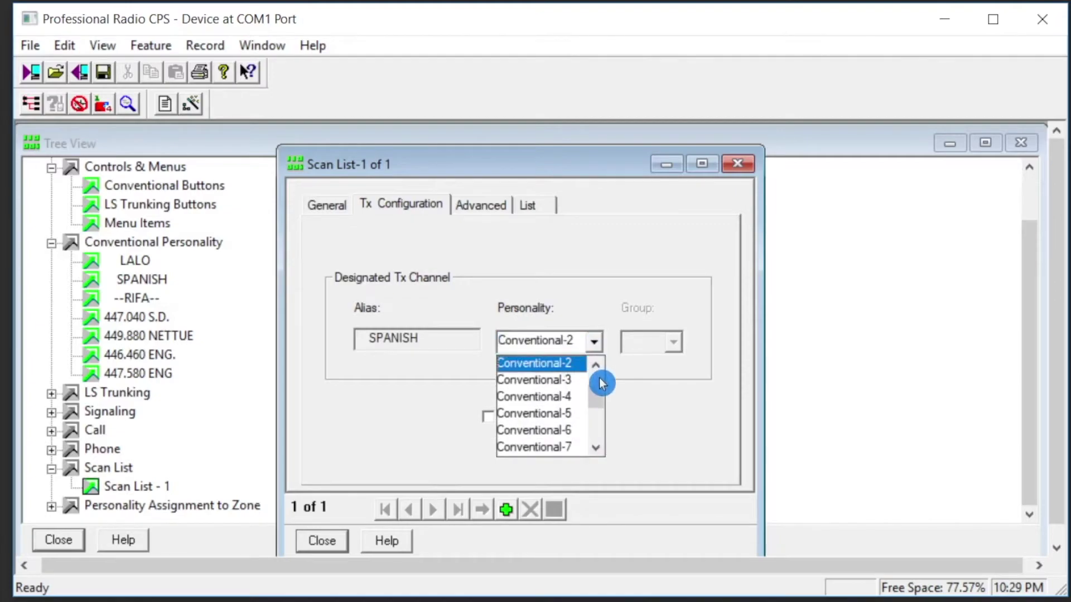
scroll(597, 394, up, 1)
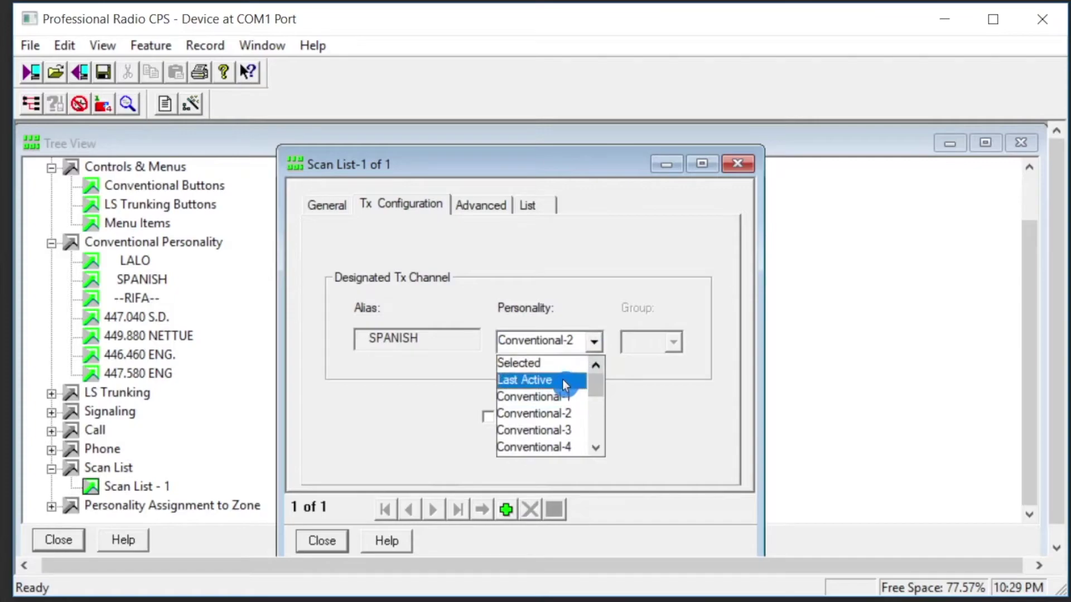
click(565, 383)
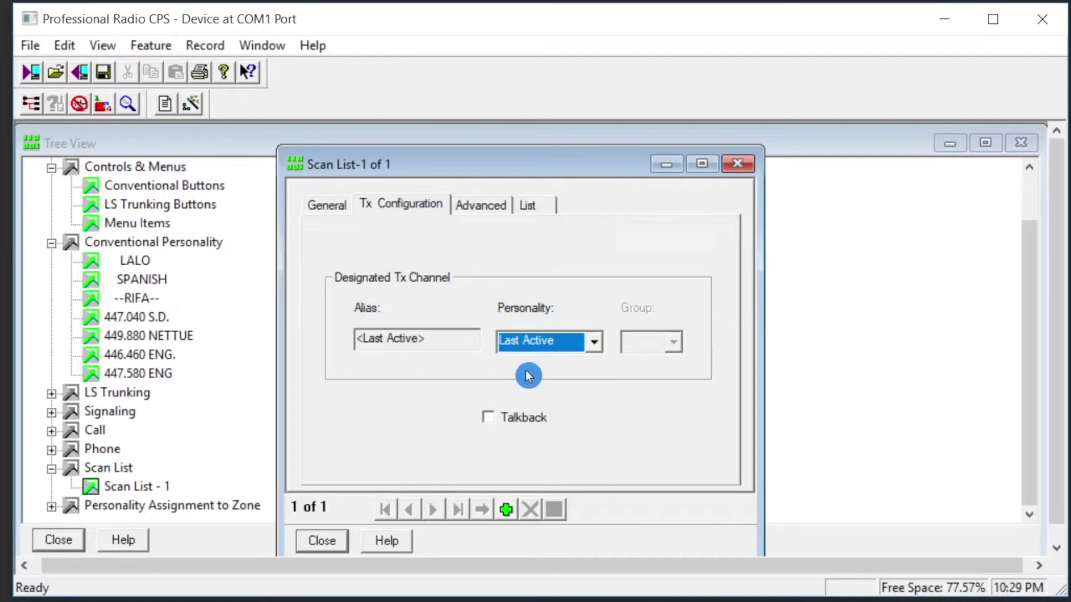
Review the scan list's activity search and signaling hold times and its member list, and close it
click(479, 205)
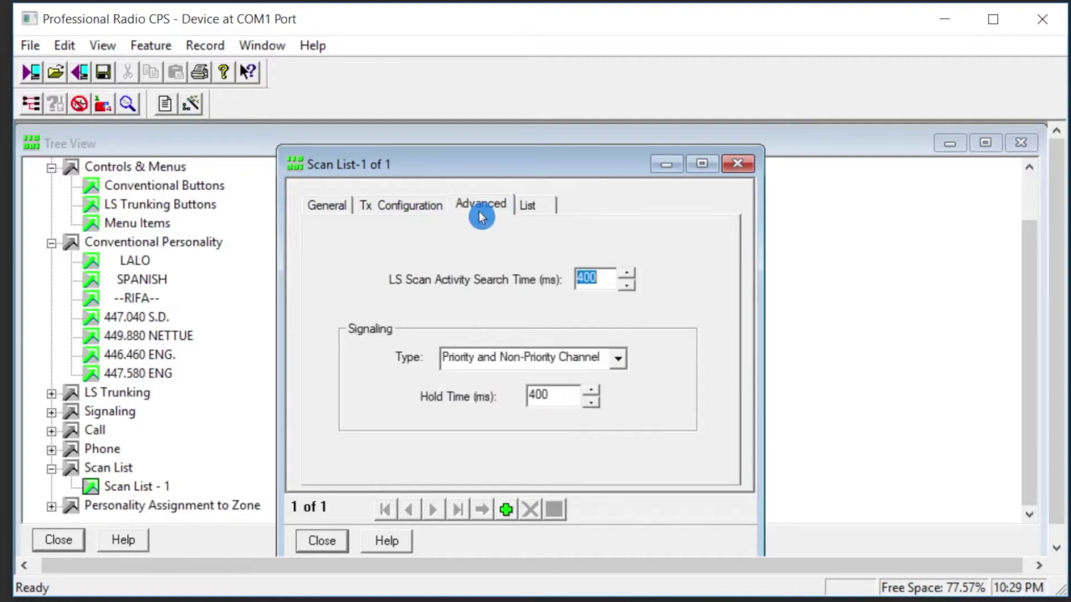
click(534, 206)
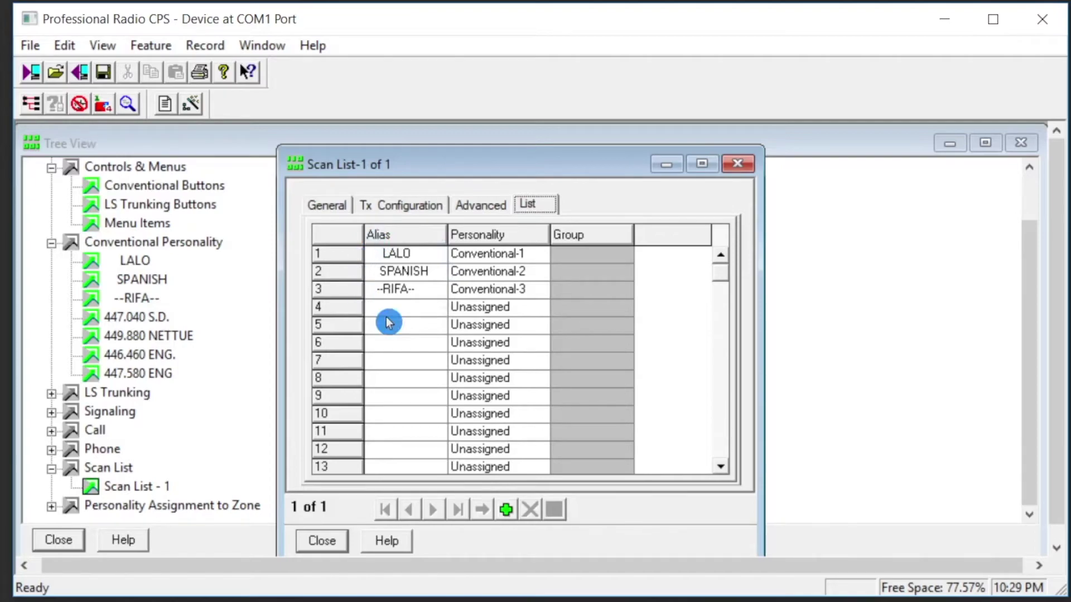
click(377, 241)
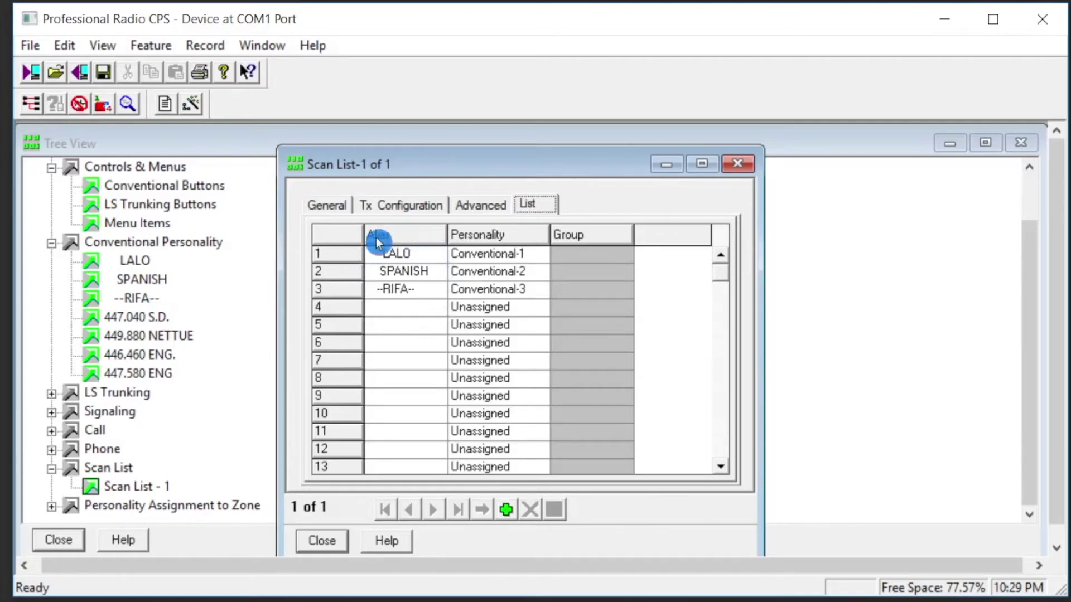
drag(406, 309, 390, 241)
click(737, 164)
Collapse the Scan List branch and open the CONVENTIONAL zone under Personality Assignment to Zone
scroll(485, 327, up, 1)
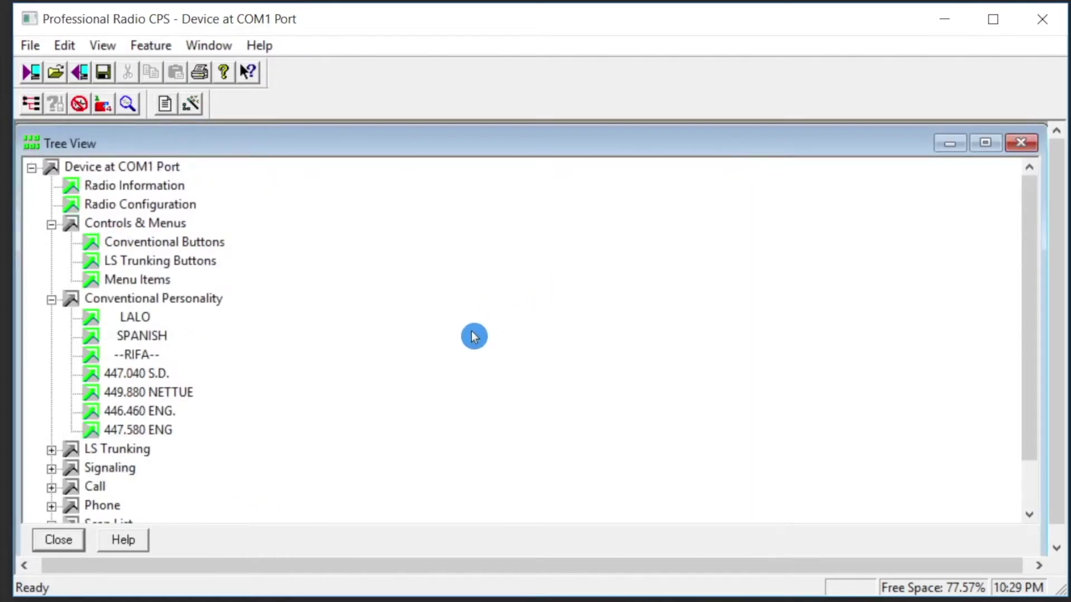
scroll(472, 332, down, 1)
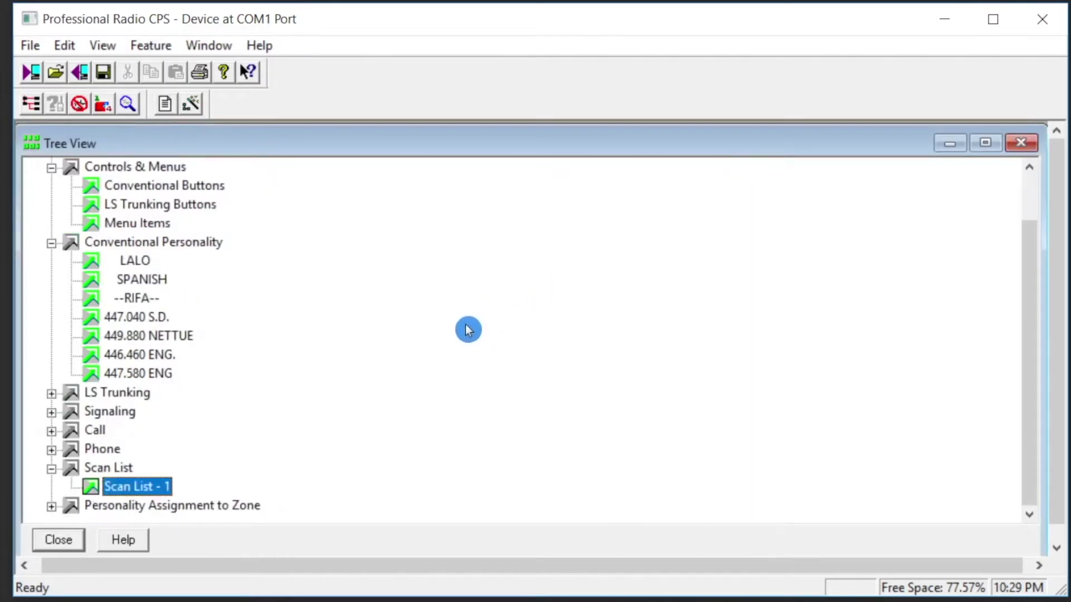
click(51, 469)
scroll(119, 449, up, 1)
scroll(134, 457, down, 1)
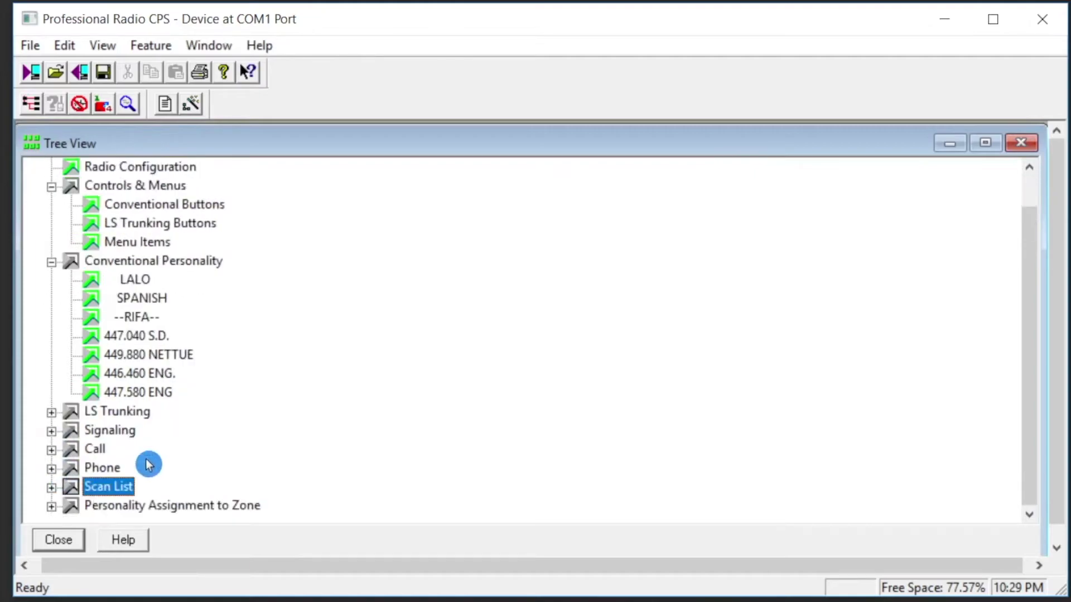
click(52, 507)
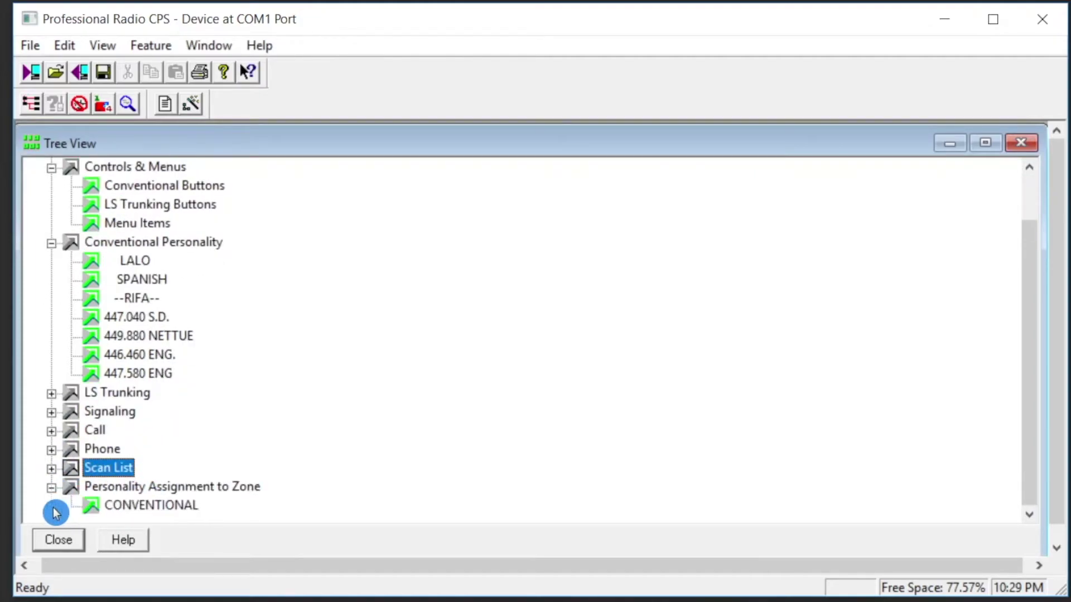
double_click(95, 506)
drag(352, 282, 462, 186)
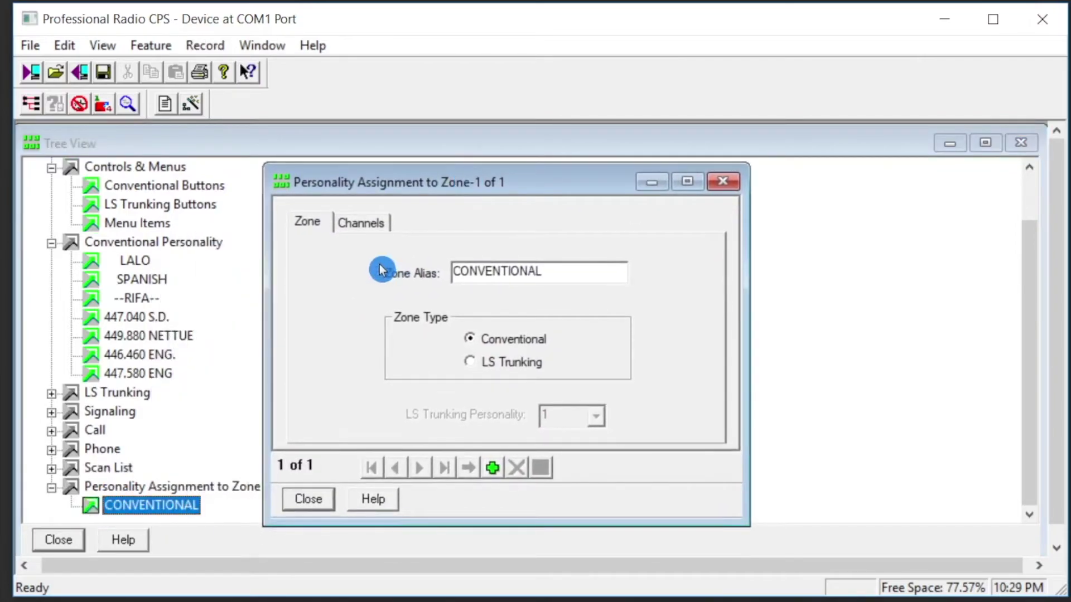
Add a seventh channel at the end of the CONVENTIONAL zone's channel list, assign it personality Conventional-7, and close the zone assignment
click(365, 224)
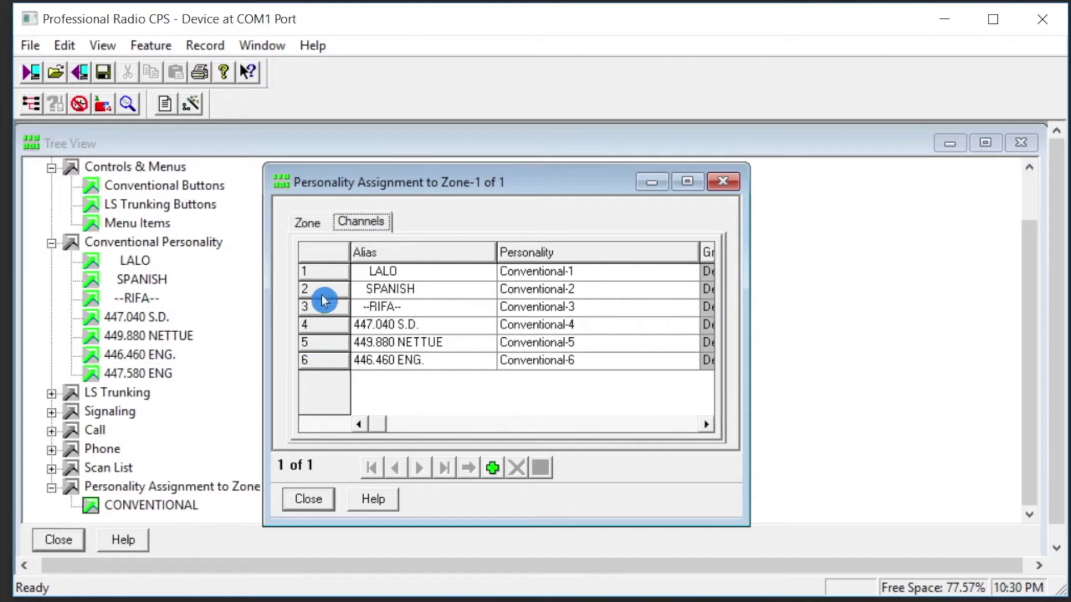
right_click(326, 390)
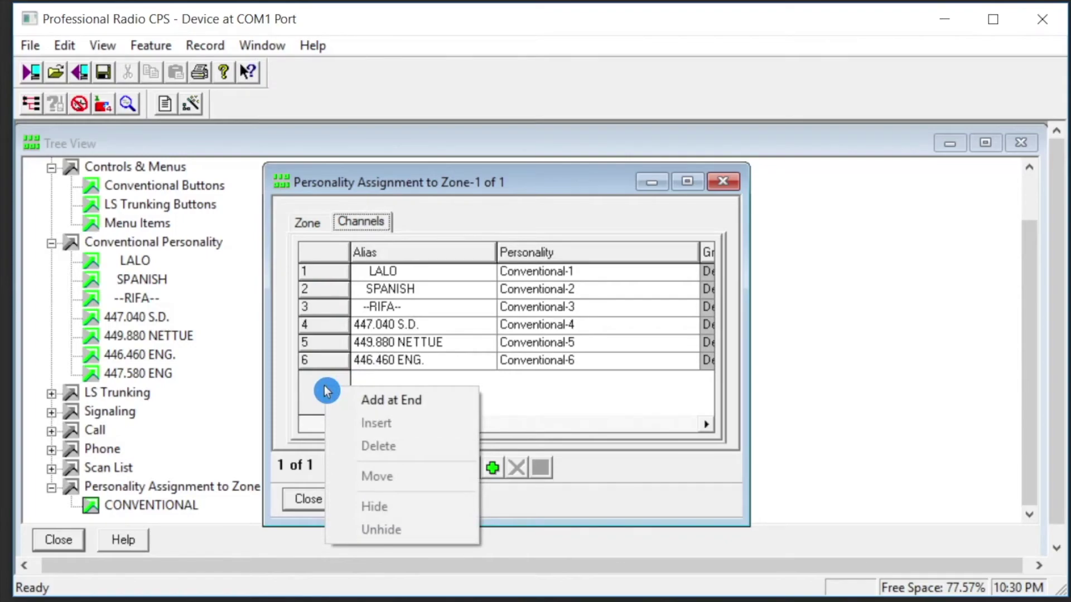
click(347, 405)
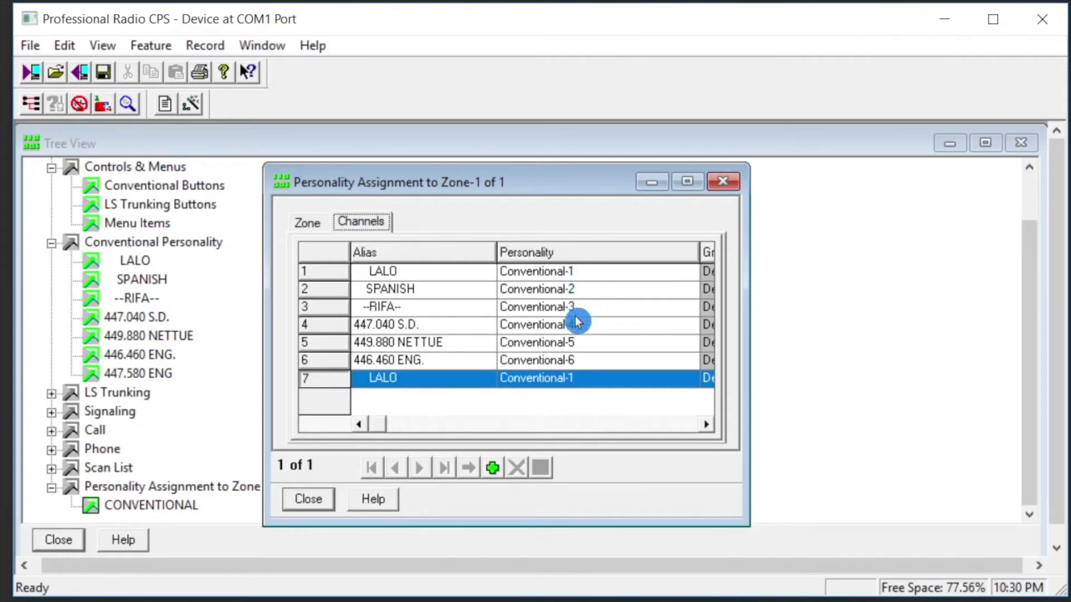
click(570, 379)
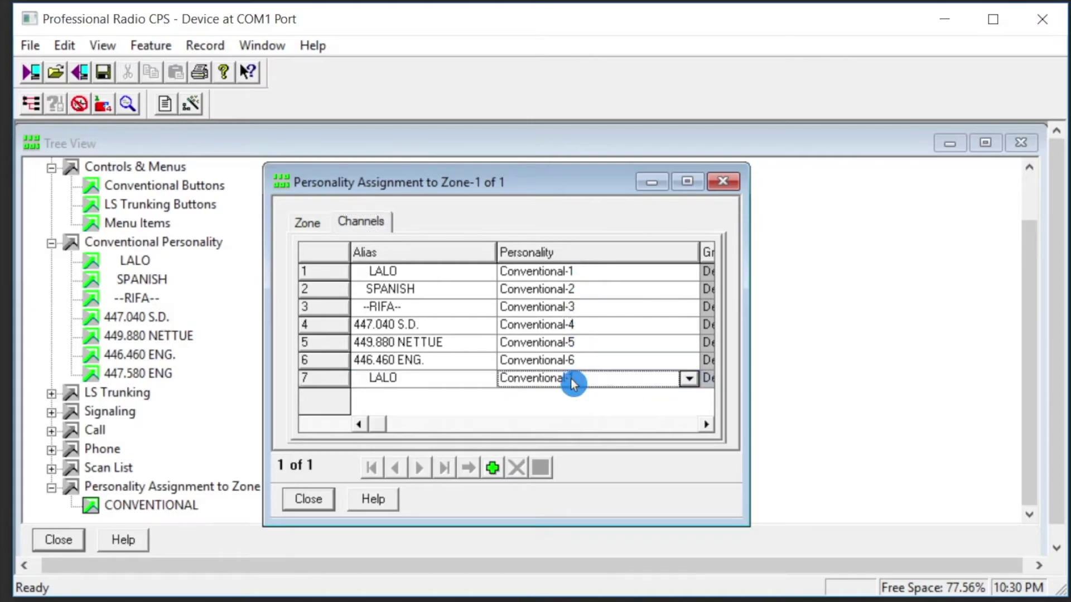
click(690, 383)
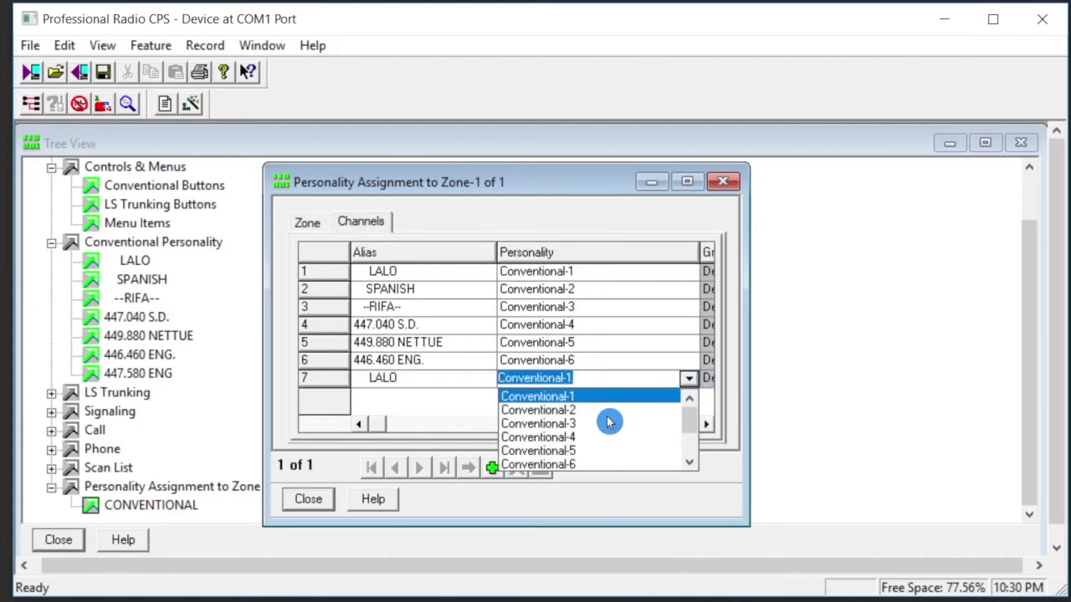
scroll(610, 421, down, 1)
click(577, 465)
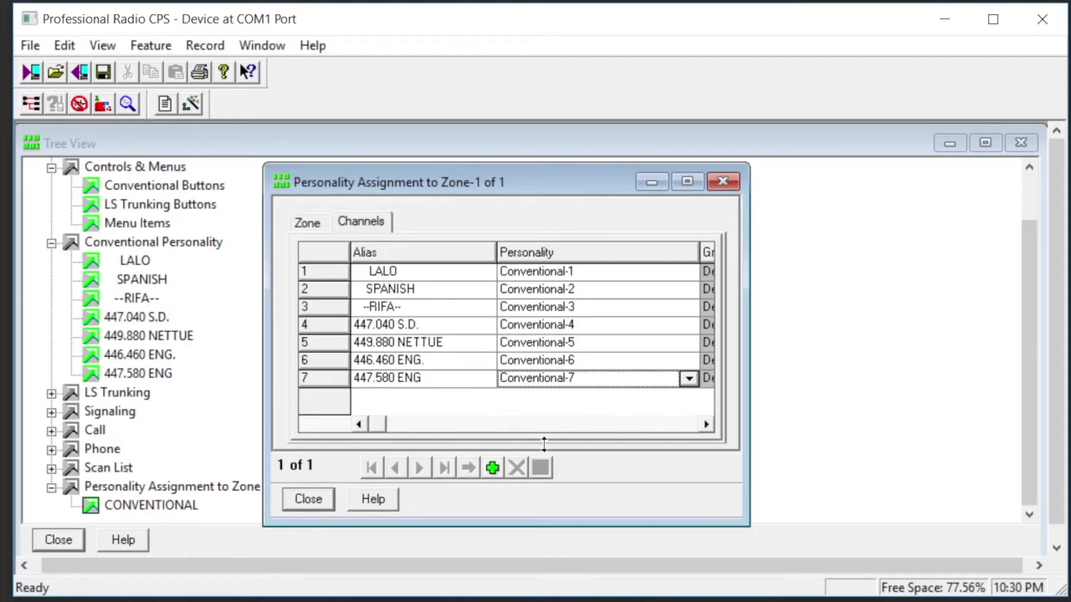
drag(381, 426, 640, 430)
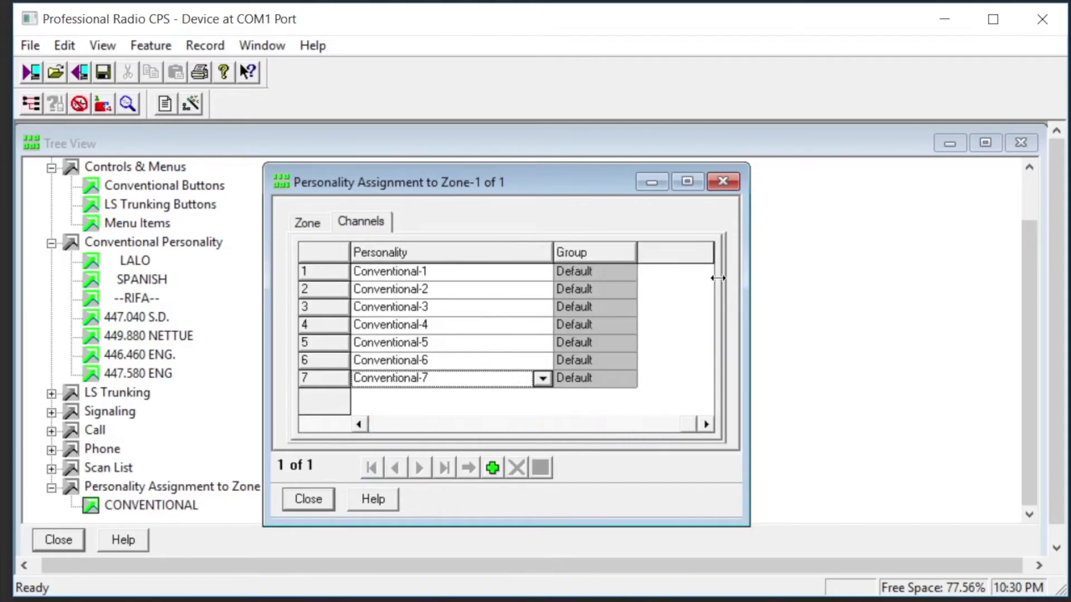
click(723, 182)
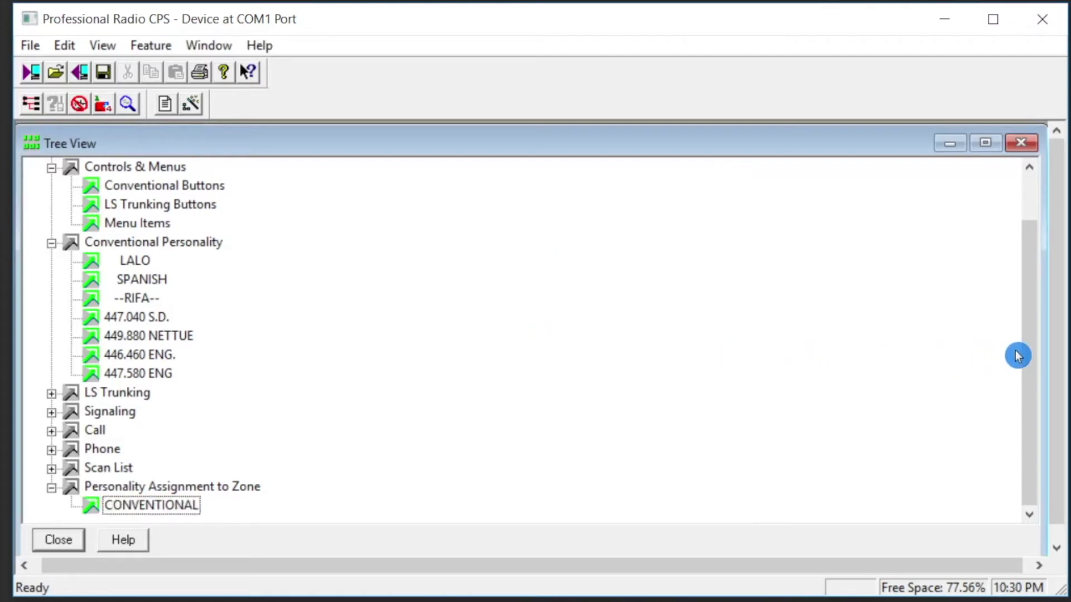
drag(1022, 387, 1043, 407)
drag(936, 408, 573, 382)
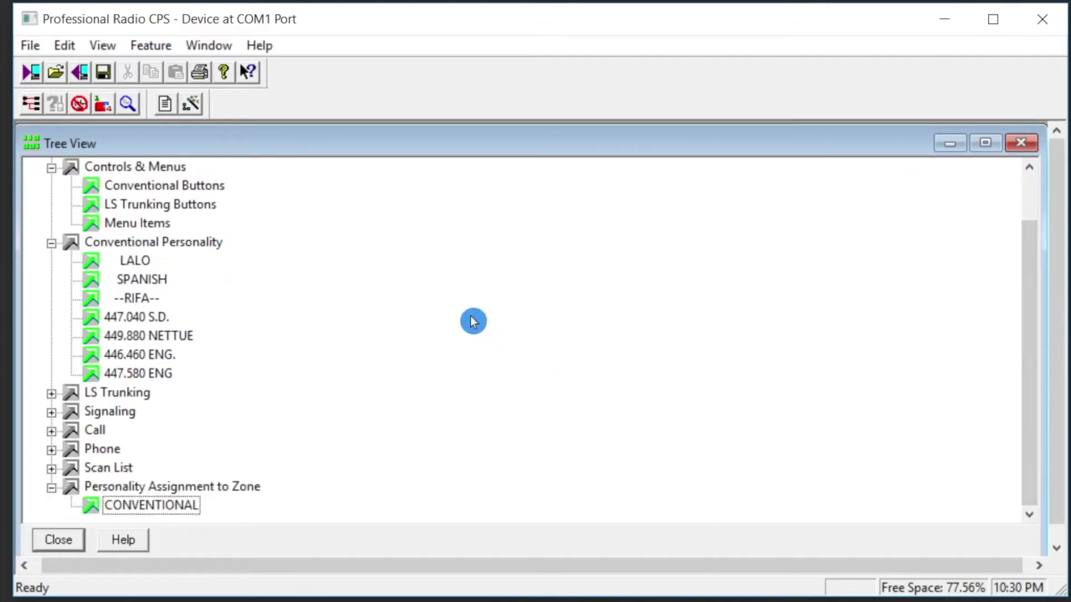
Write the configuration to the radio and close the device's codeplug without saving changes to a file
click(82, 73)
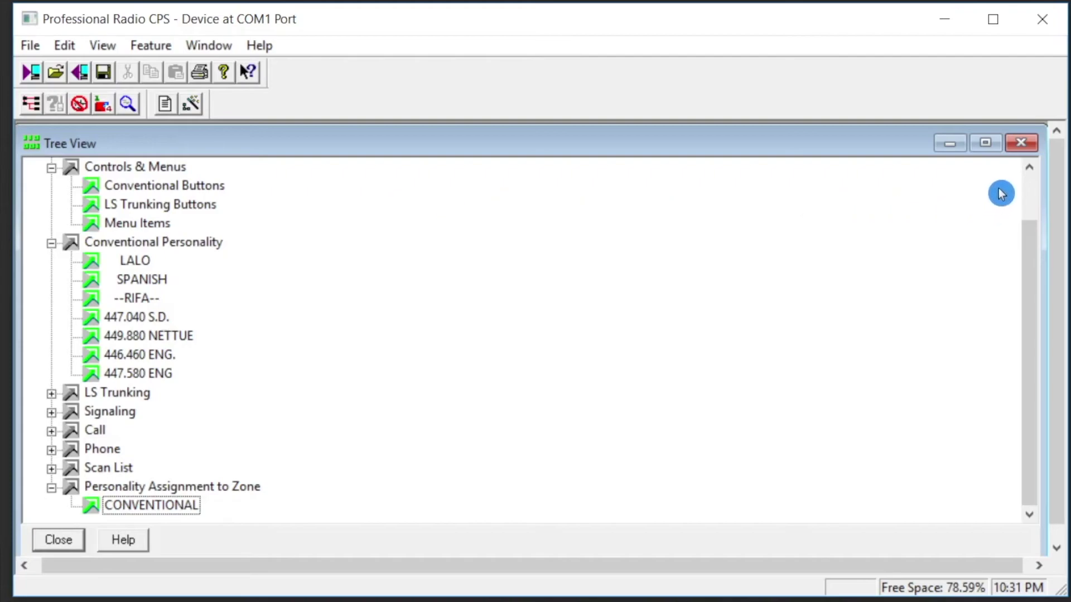
click(1023, 151)
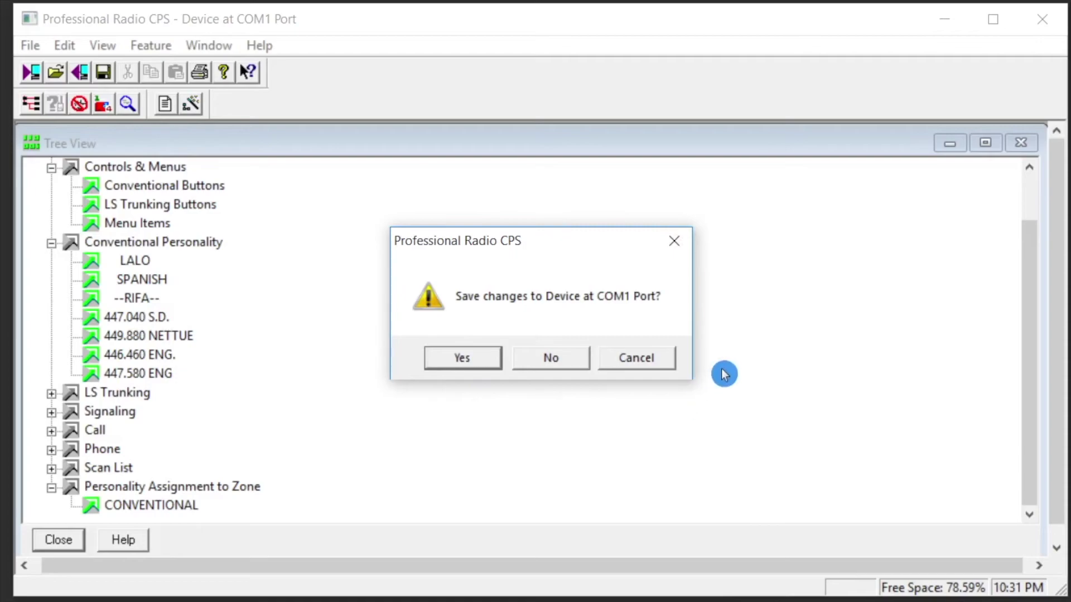
click(554, 361)
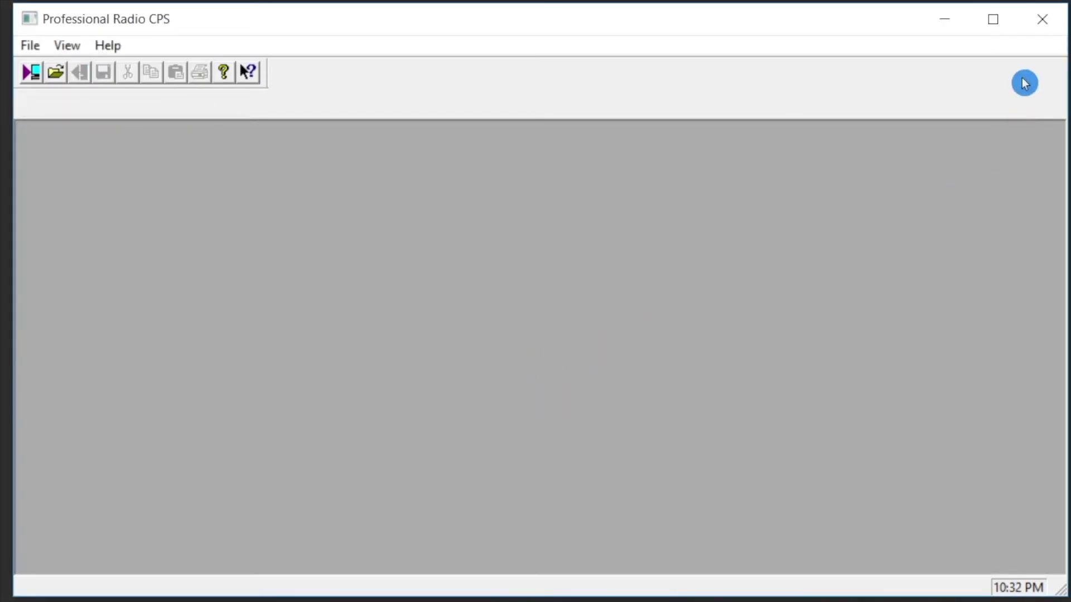